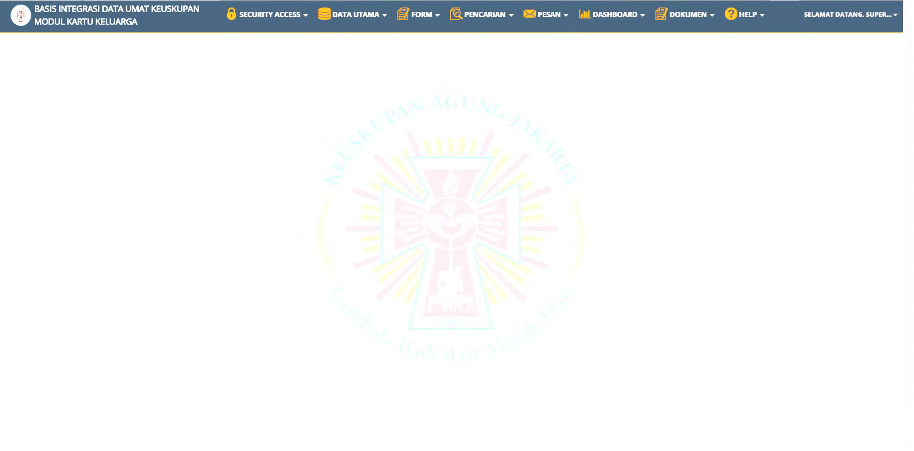
Start a new family card from Form Kartu Keluarga and run the NIK check.
click(438, 23)
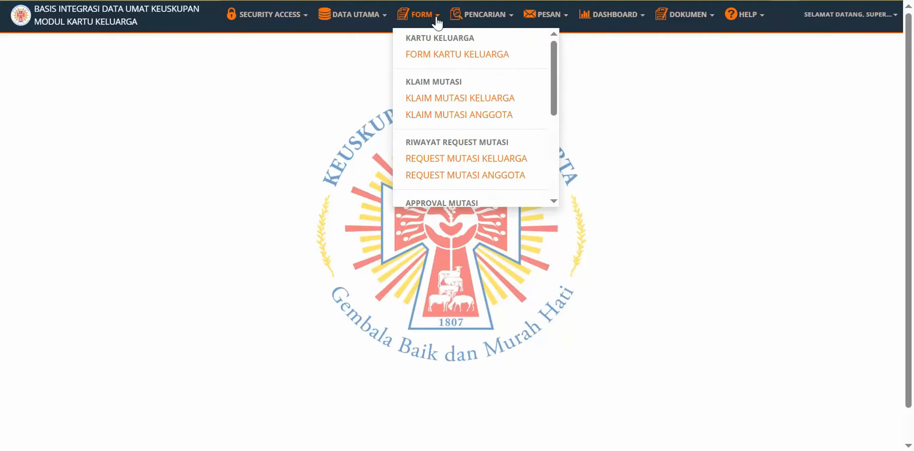
click(440, 57)
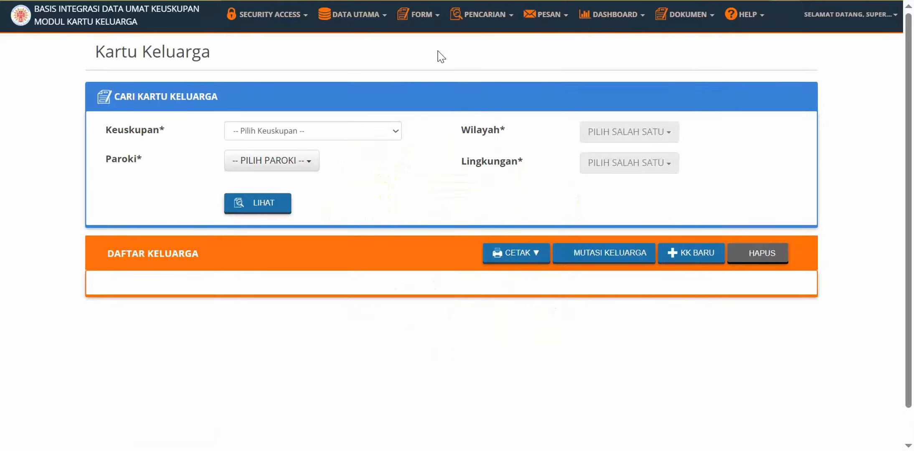
click(692, 256)
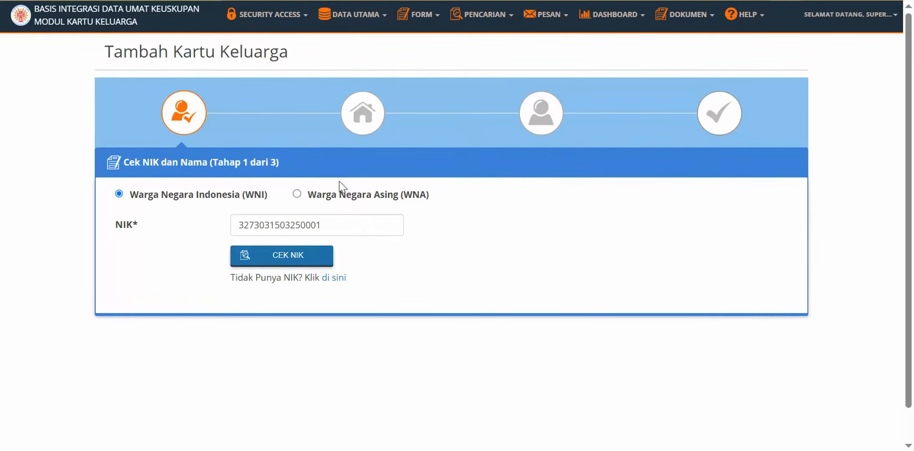
click(329, 258)
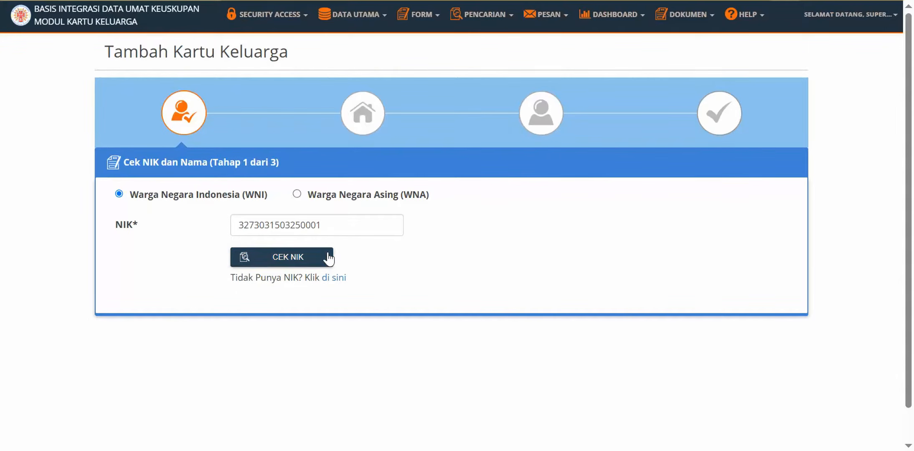
click(325, 262)
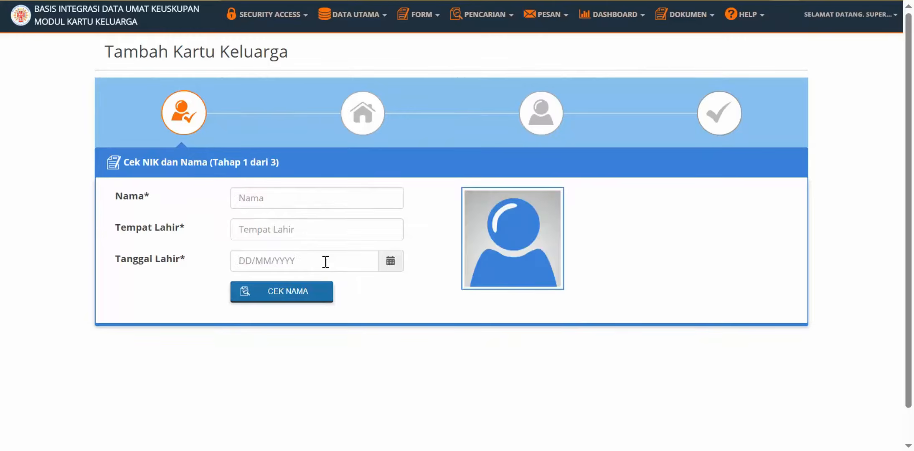
Enter the person's name, birthplace and birth date, run Cek Nama, and continue to stage 2.
click(341, 198)
key(Tab)
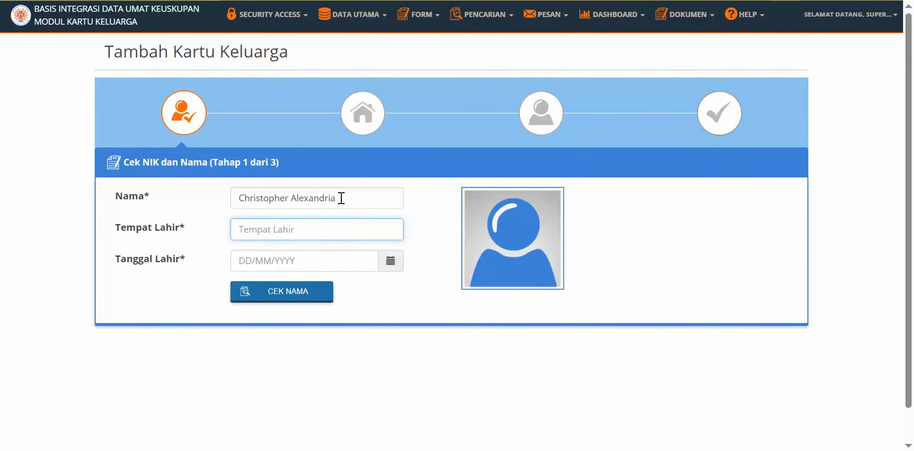
text(Jakarta)
key(Tab)
text(01/01/1995)
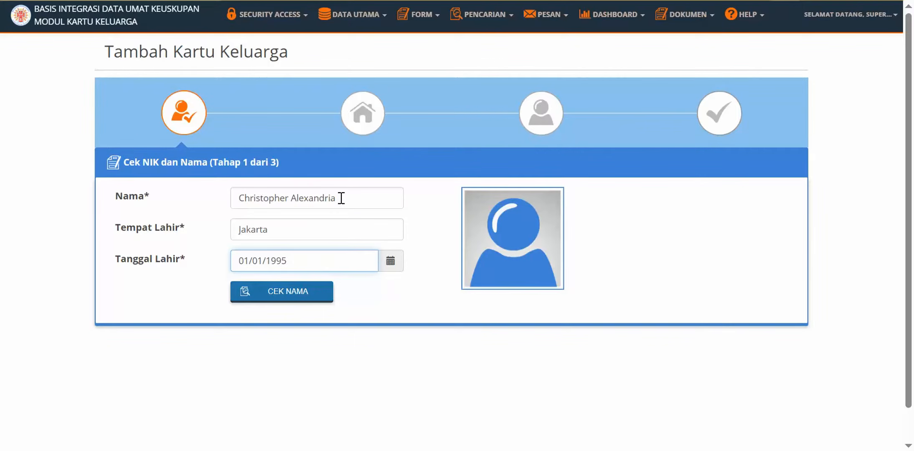
click(312, 293)
scroll(669, 351, down, 2)
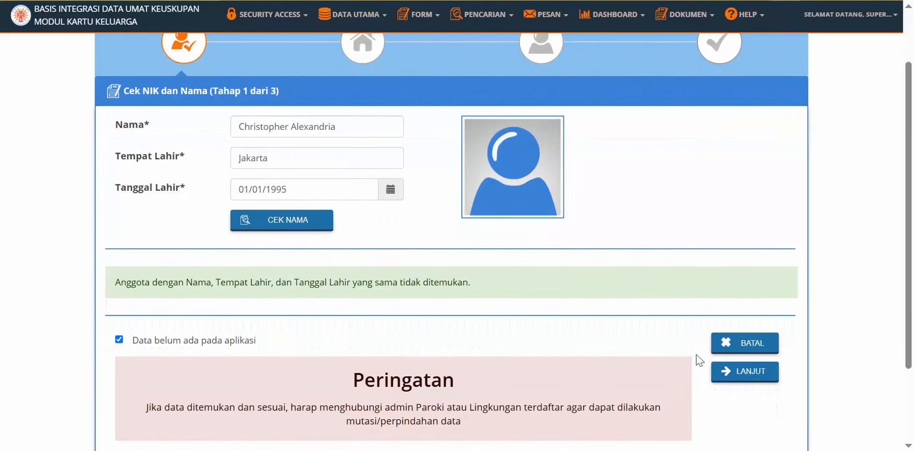
click(721, 372)
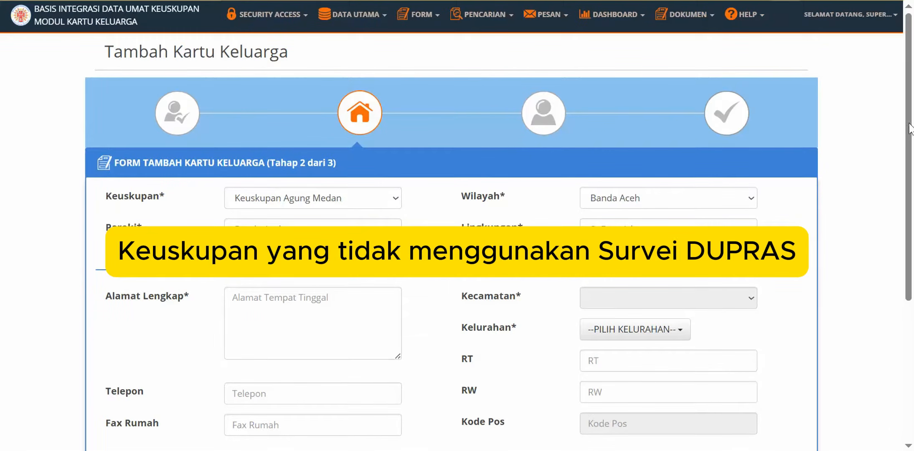
Show the Ya/Tidak choices of Keluarga Prasejahtera while Keuskupan Agung Medan is selected.
mouse_move(911, 128)
mouse_down()
mouse_move(913, 263)
mouse_move(913, 239)
mouse_up()
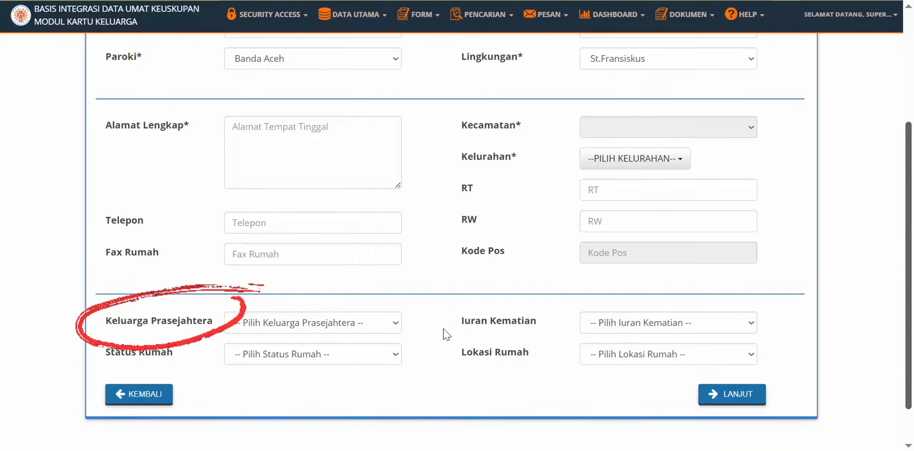
click(393, 327)
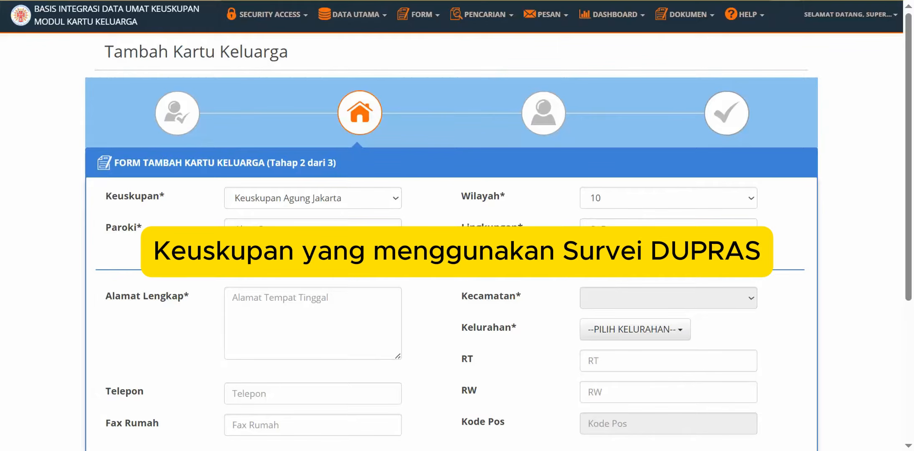
Read the DUPRAS tooltip on the disabled Status Kesejahteraan field at the form's bottom.
scroll(913, 171, down, 5)
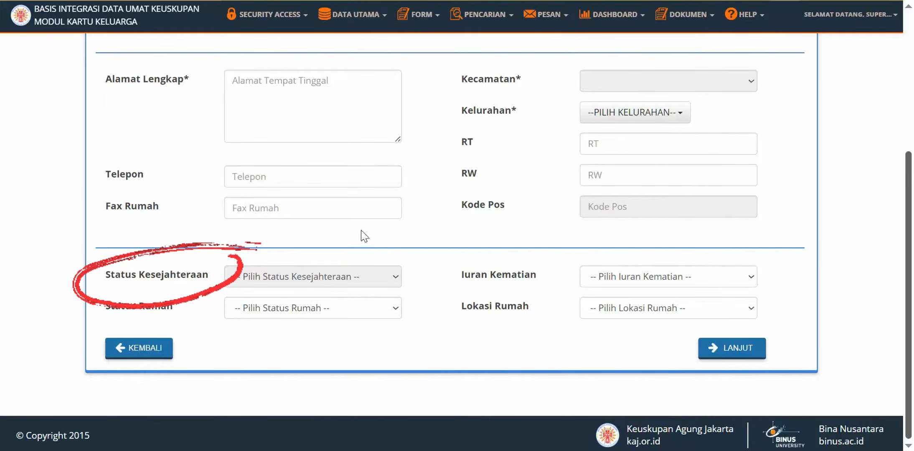
mouse_move(307, 276)
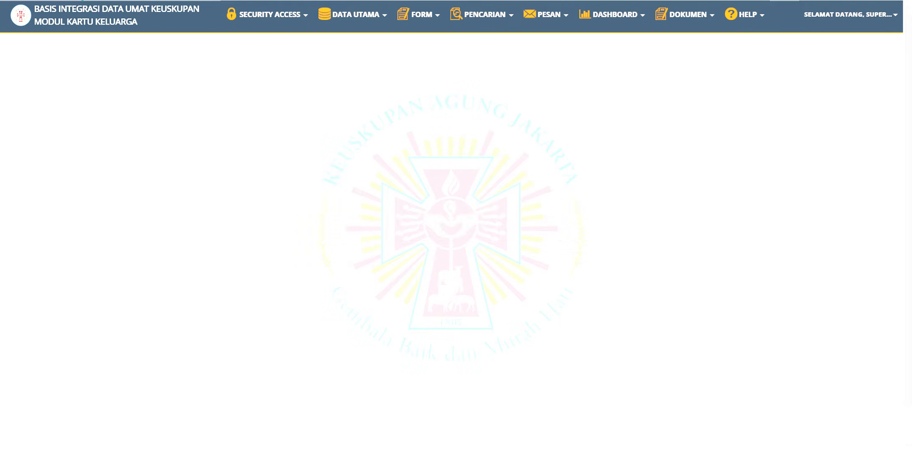
In the Data Kartu Keluarga search, choose the diocese and select all its parishes.
click(486, 21)
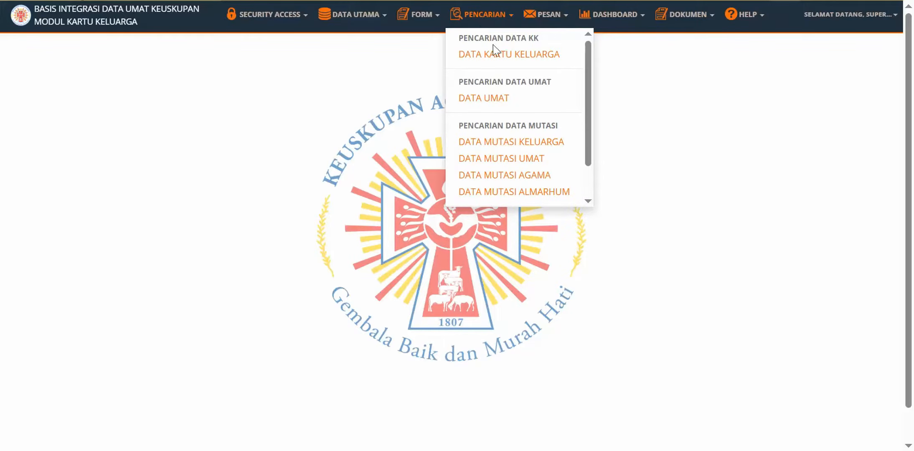
click(495, 57)
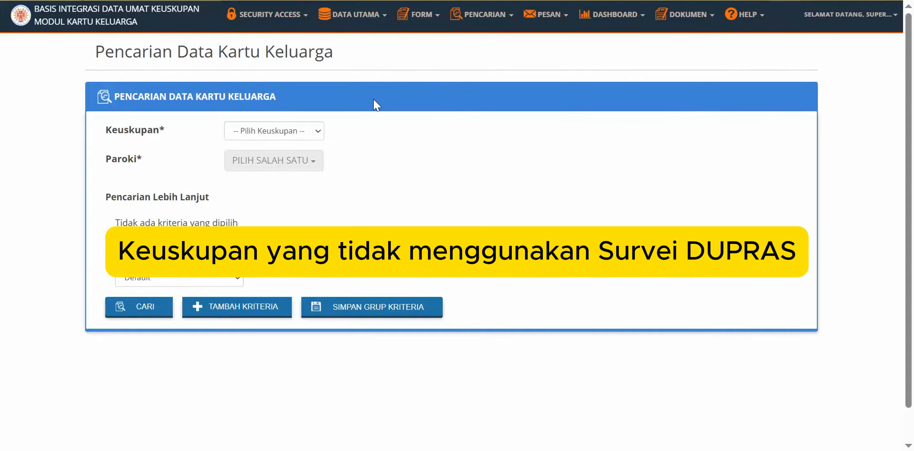
click(316, 136)
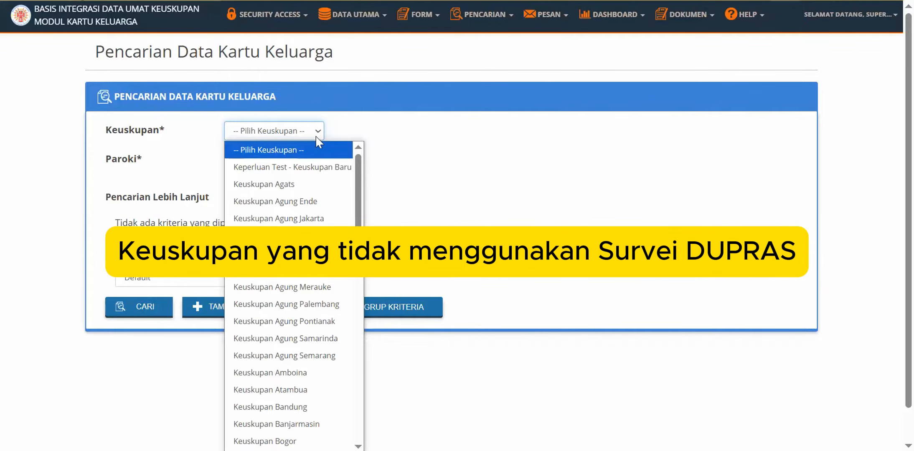
click(318, 287)
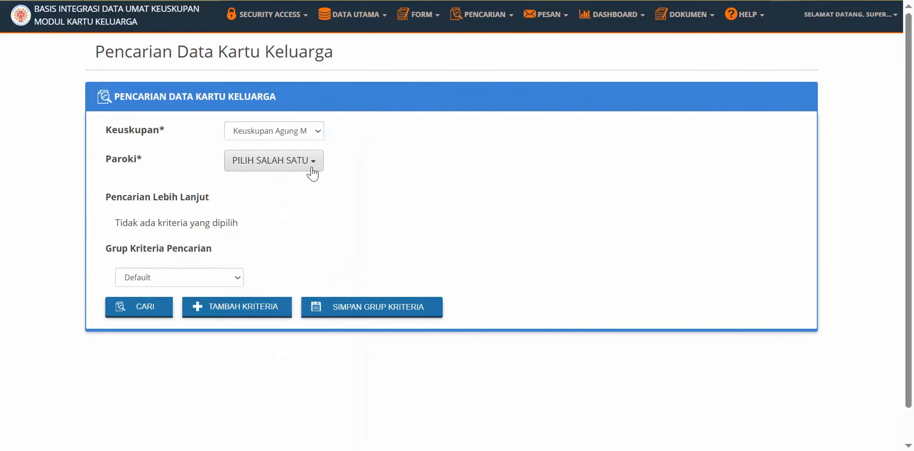
click(312, 167)
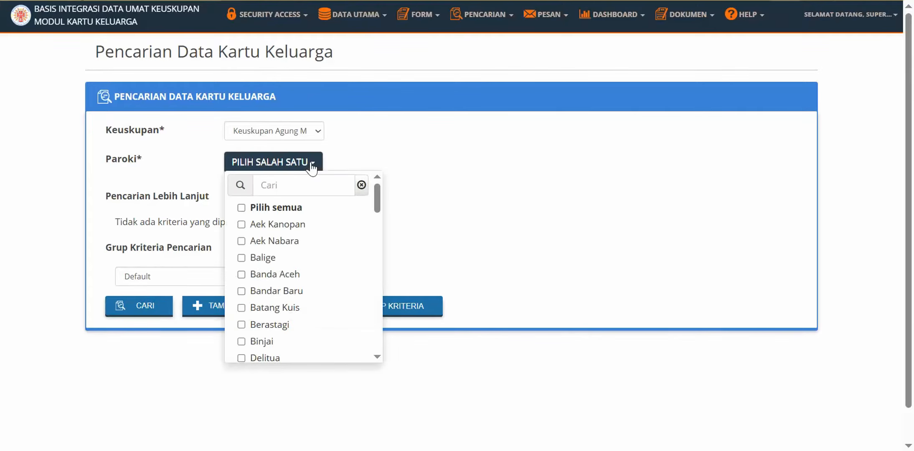
click(325, 225)
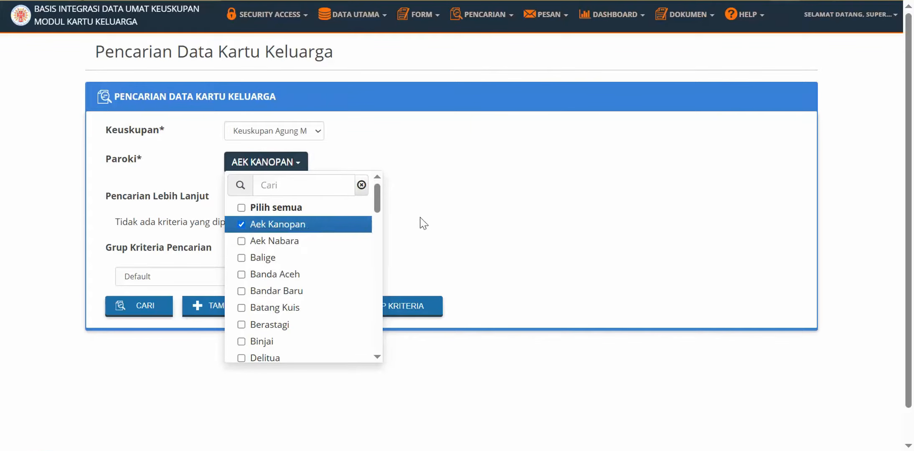
click(294, 208)
click(468, 201)
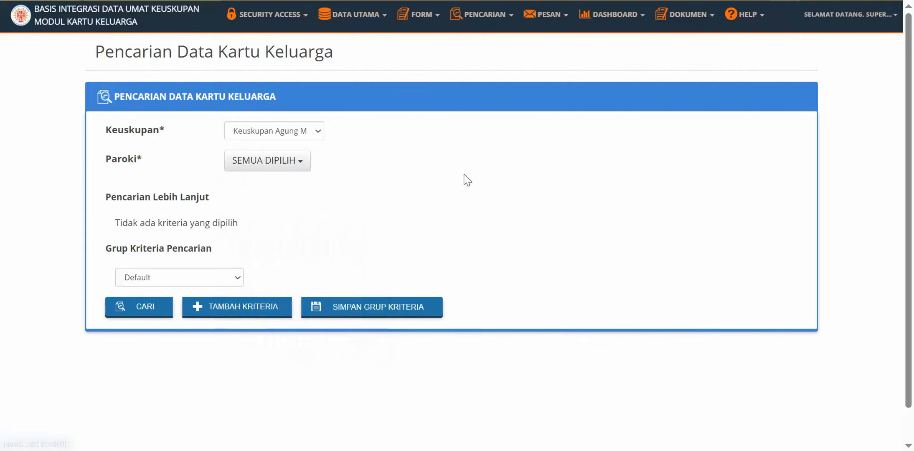
Add the criterion Keluarga Prasejahtera = Tidak, run the search, and review the 219 results.
click(275, 311)
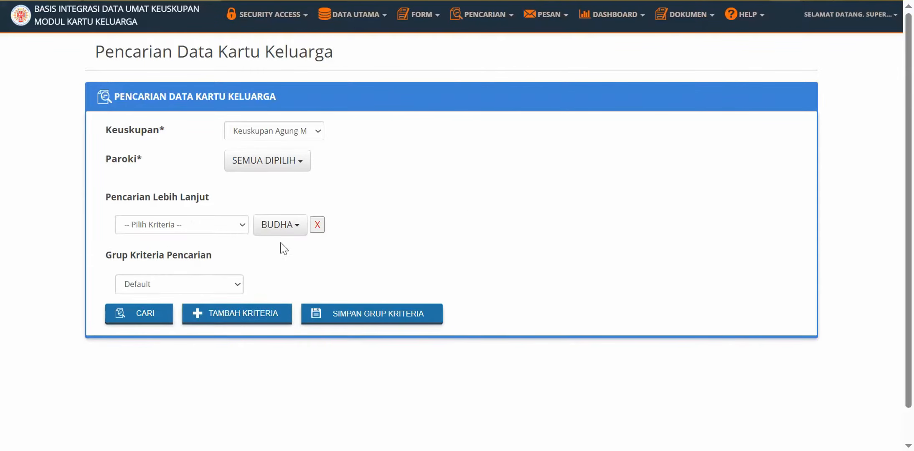
click(241, 228)
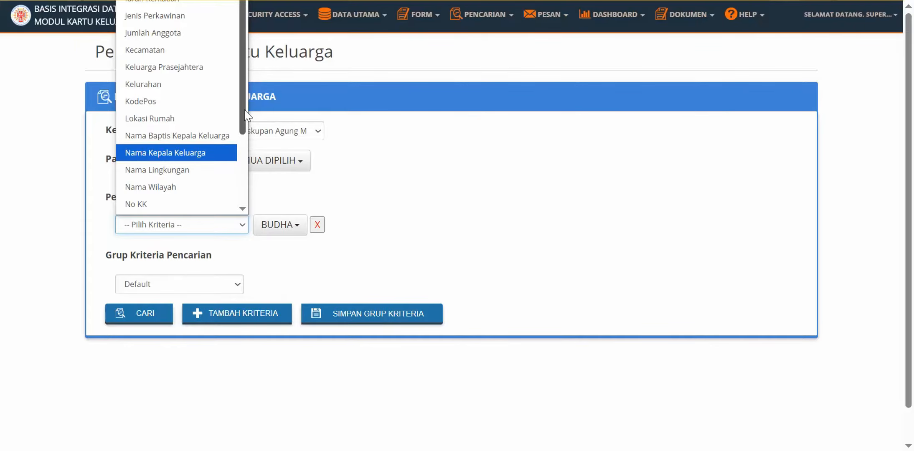
drag(247, 115, 246, 117)
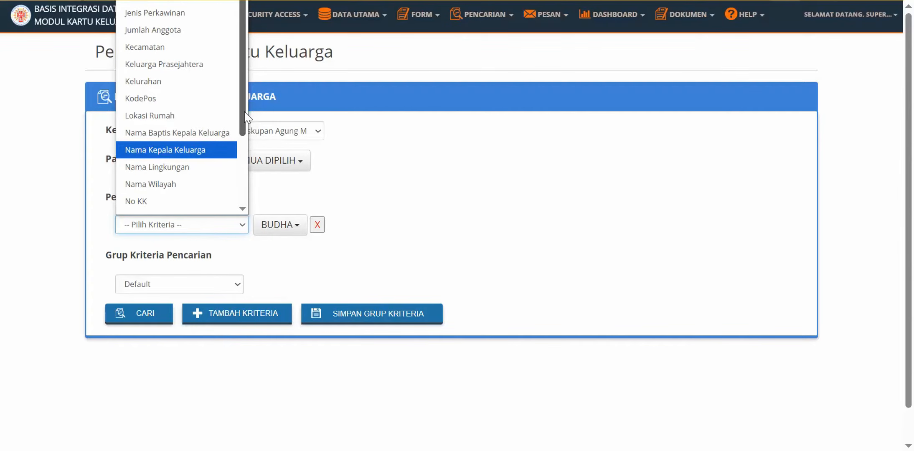
click(220, 64)
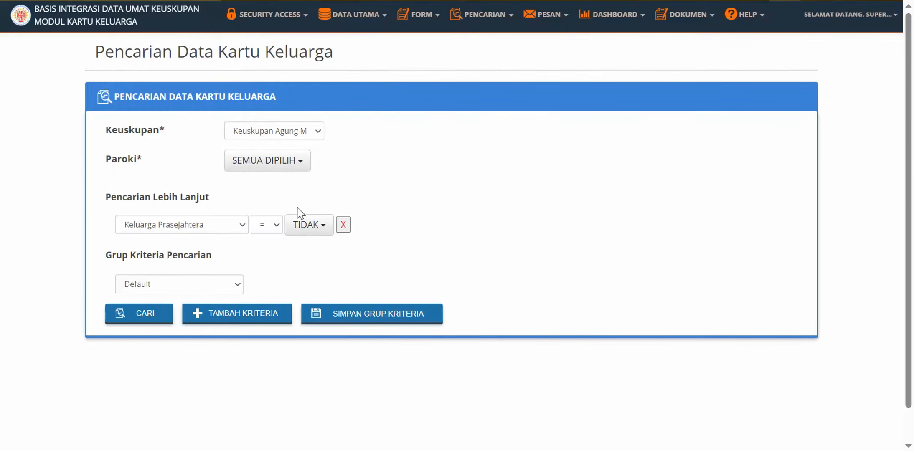
click(321, 228)
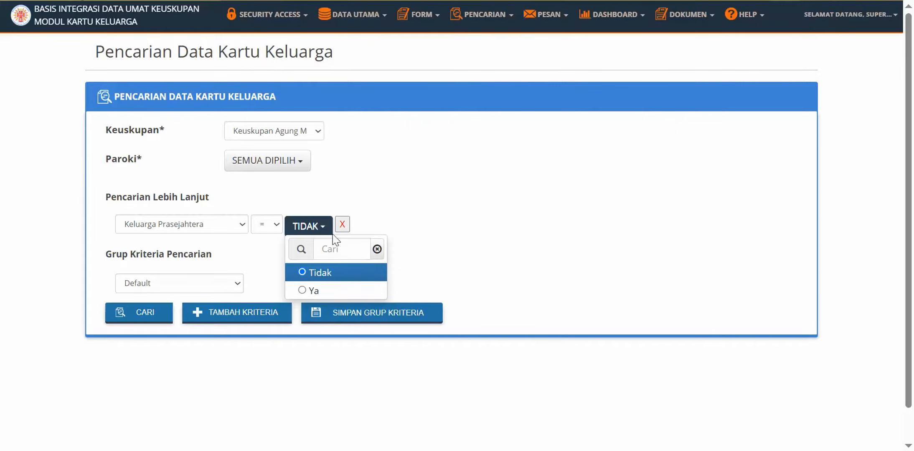
click(277, 270)
click(135, 313)
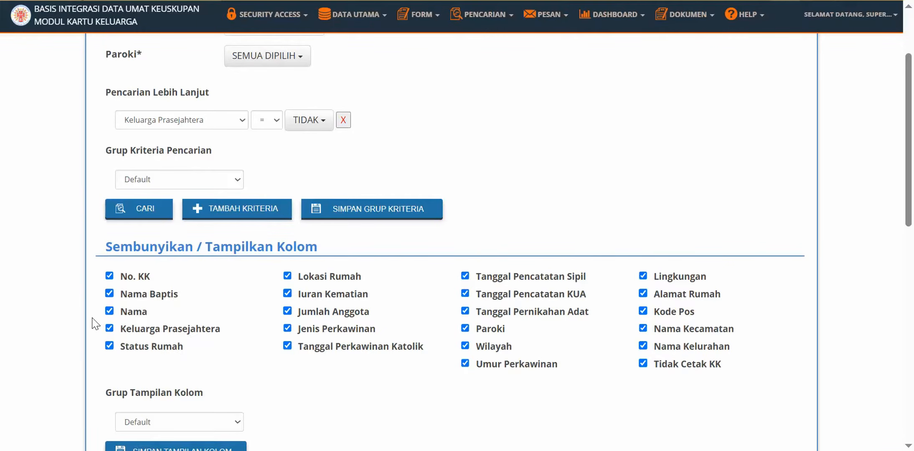
scroll(92, 332, down, 9)
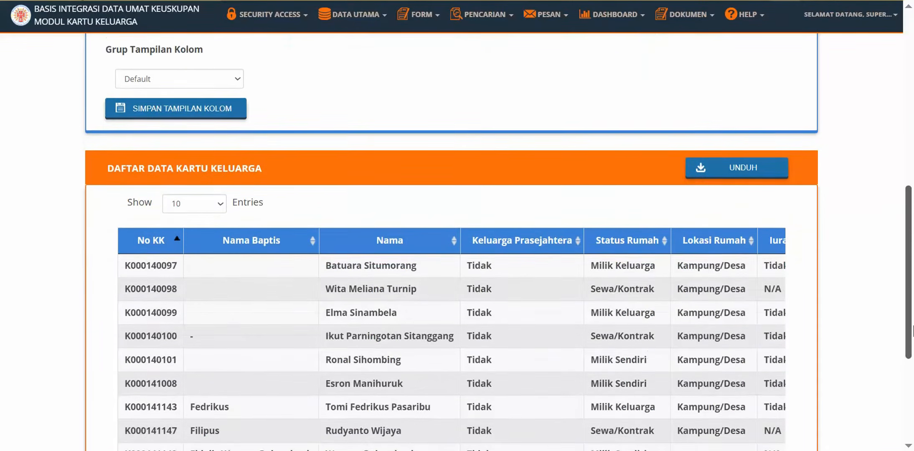
scroll(563, 143, down, 1)
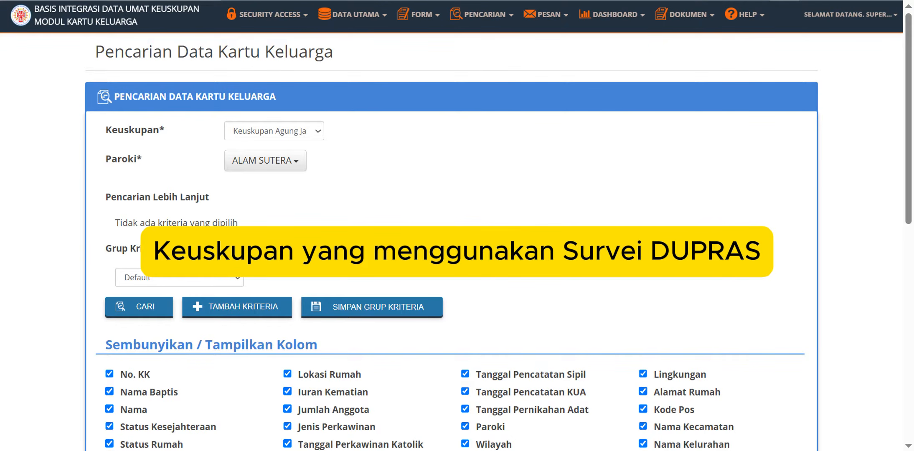
Add the search criterion Status Kesejahteraan = Rentan Tidak Mampu.
click(231, 310)
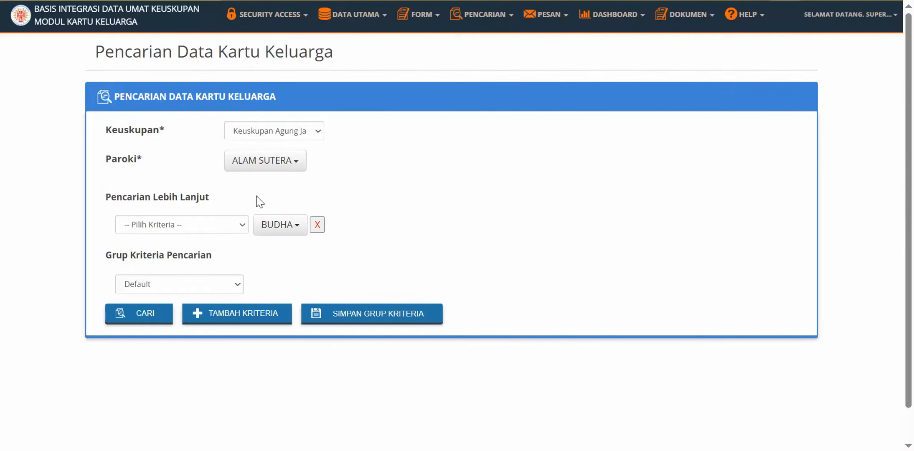
click(242, 222)
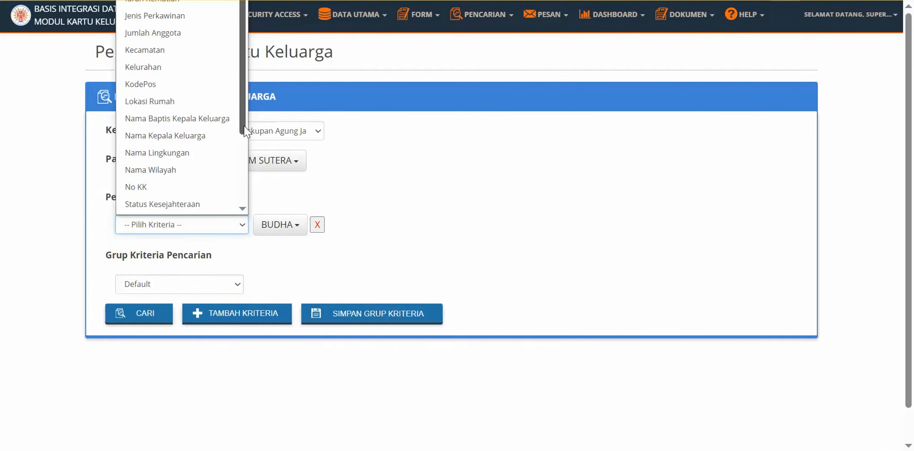
scroll(246, 147, down, 1)
scroll(246, 146, down, 2)
click(196, 151)
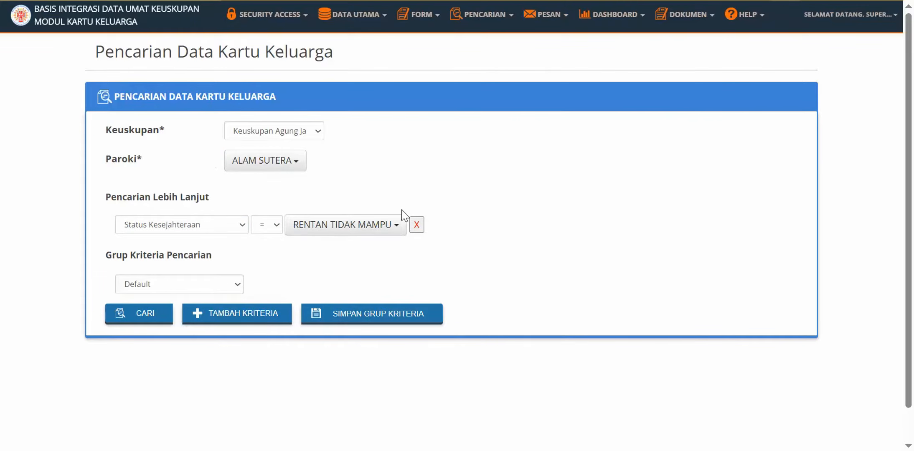
click(404, 231)
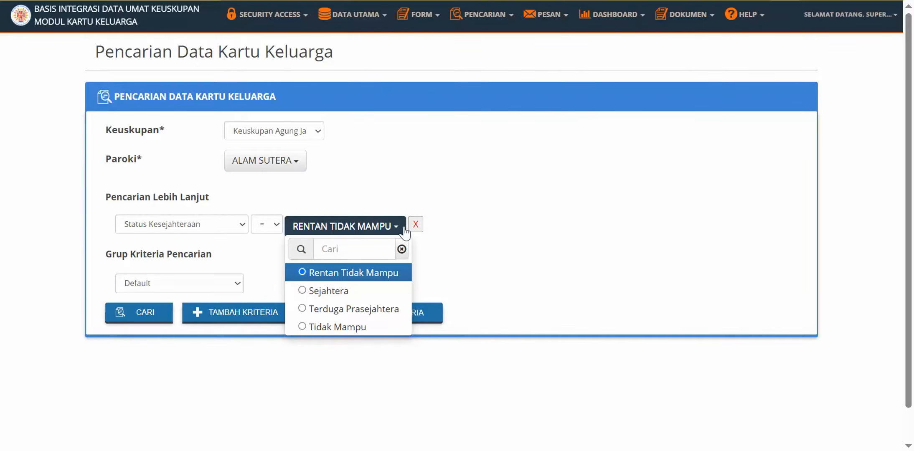
click(405, 232)
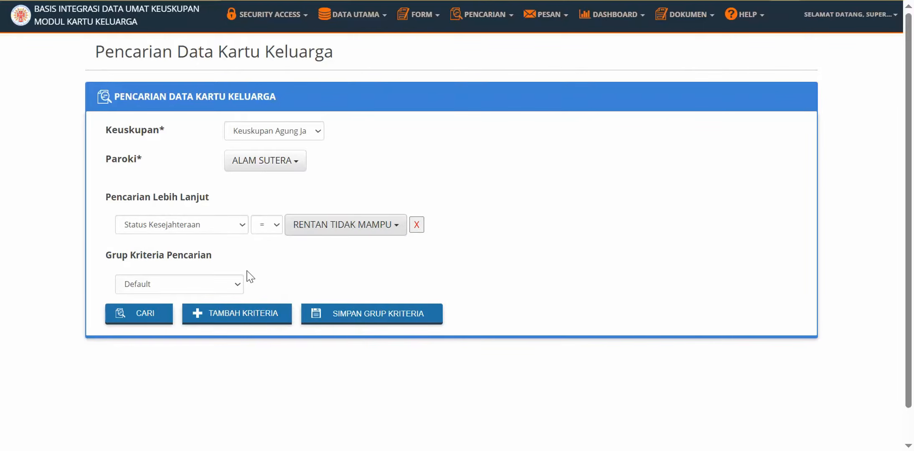
Run the search, review the results, then return to a fresh family-card search page.
click(143, 316)
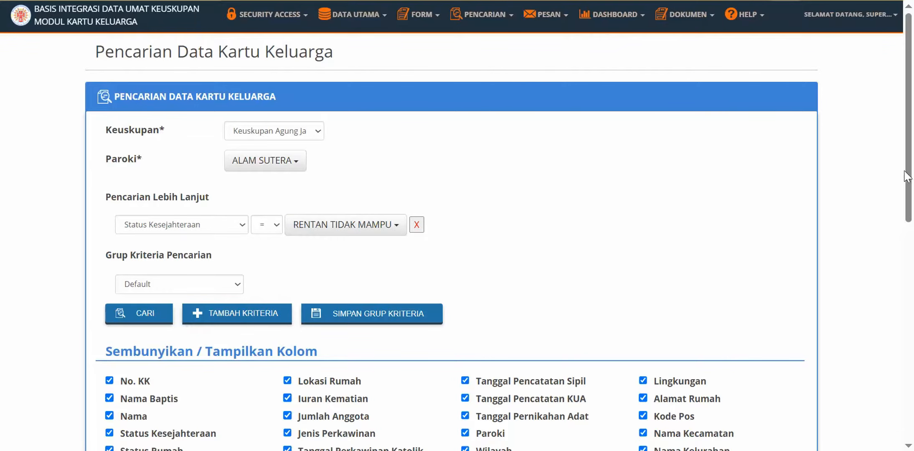
drag(909, 178, 913, 240)
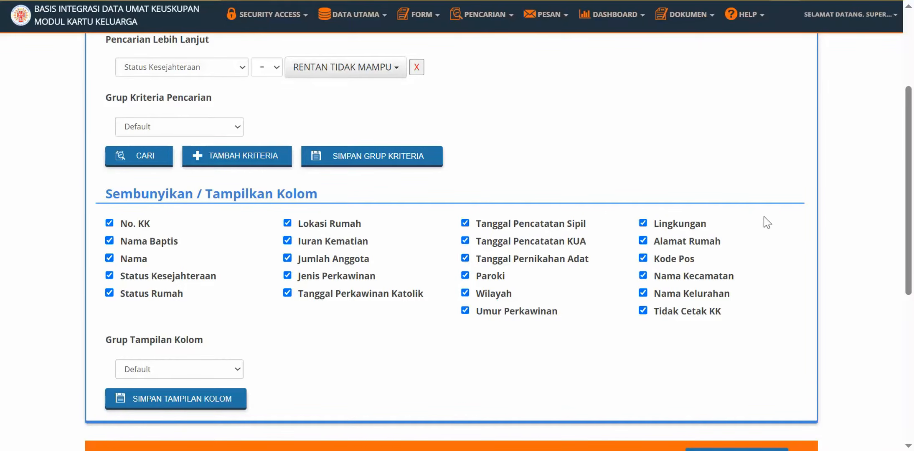
drag(913, 144, 913, 287)
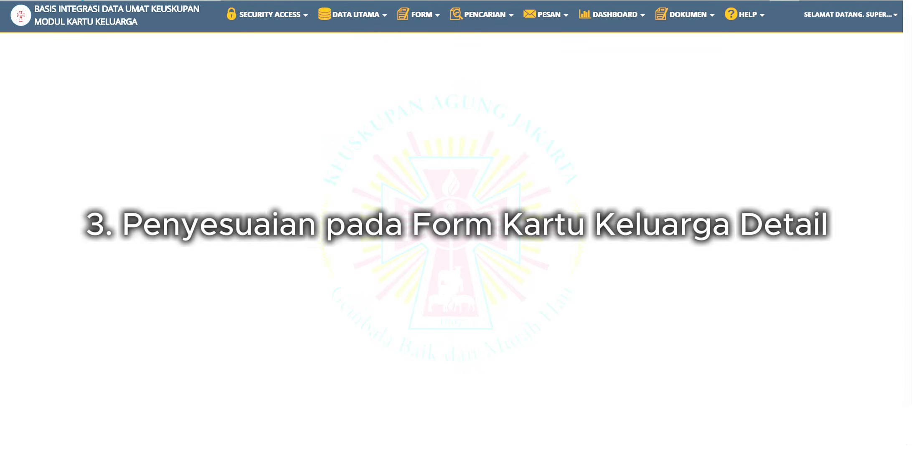
click(489, 15)
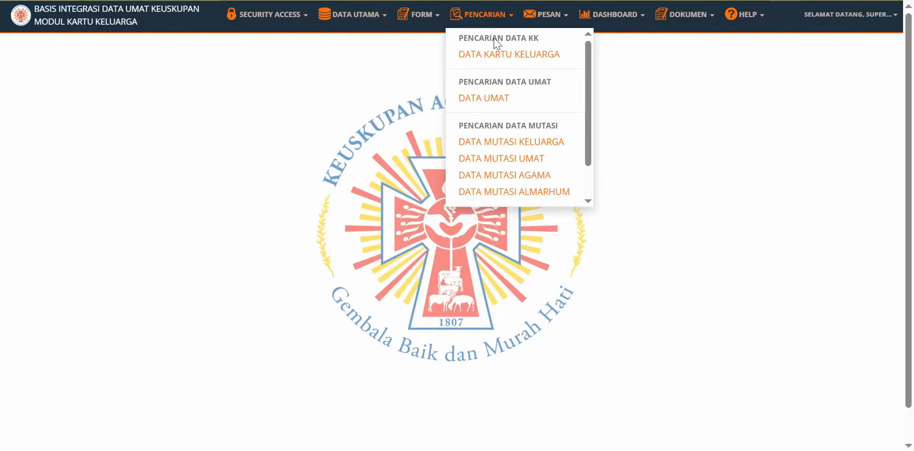
click(497, 56)
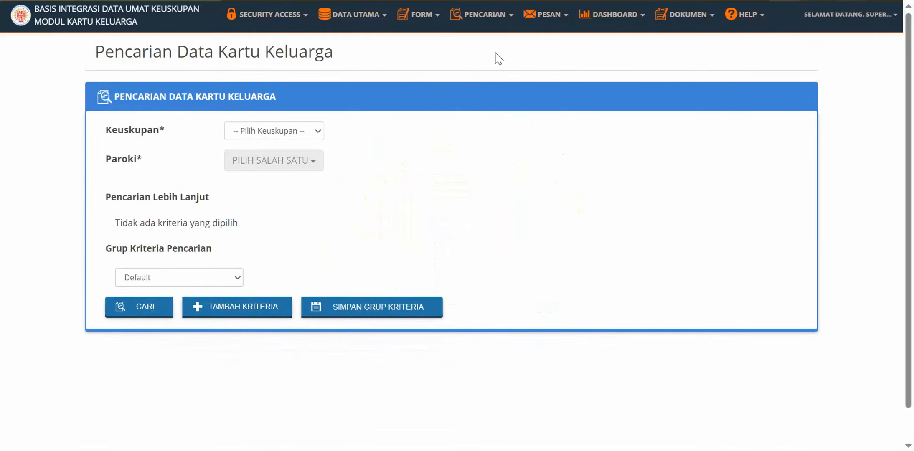
Search family cards across all parishes of Keuskupan Agung Medan.
click(318, 133)
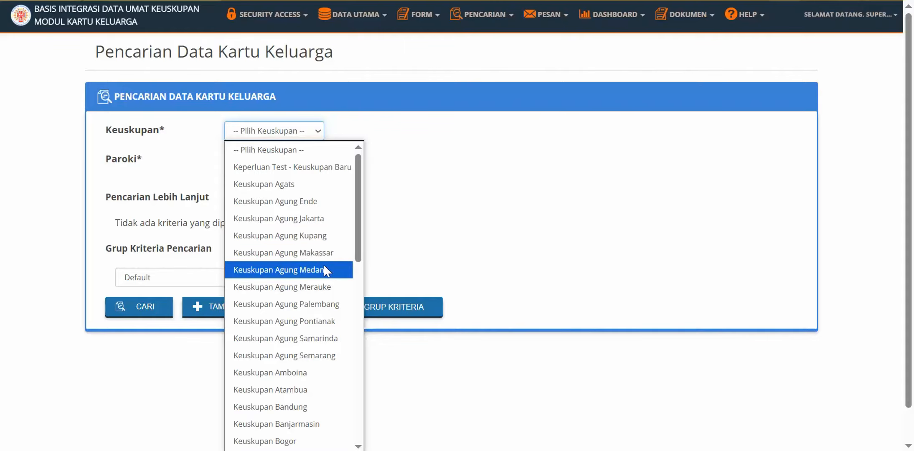
click(324, 269)
click(316, 168)
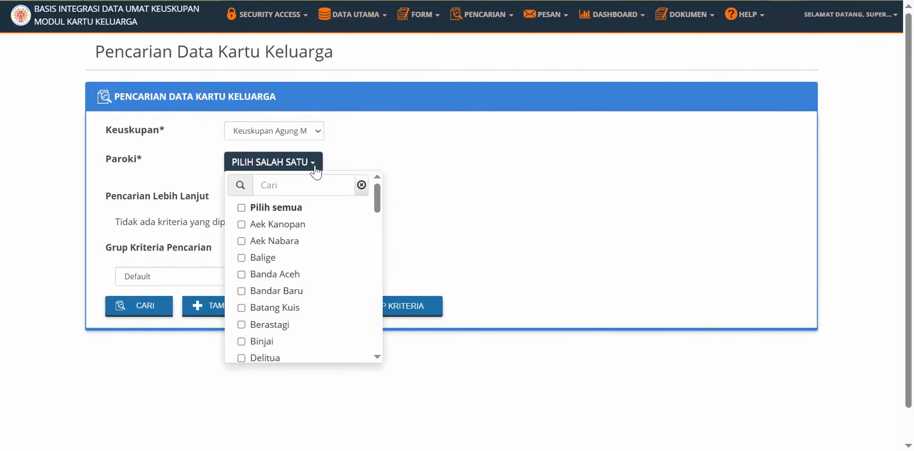
click(311, 209)
click(440, 169)
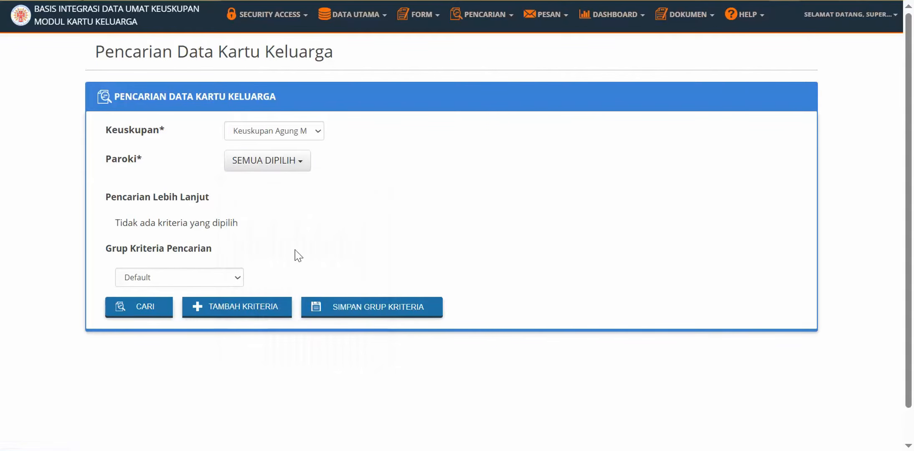
click(158, 310)
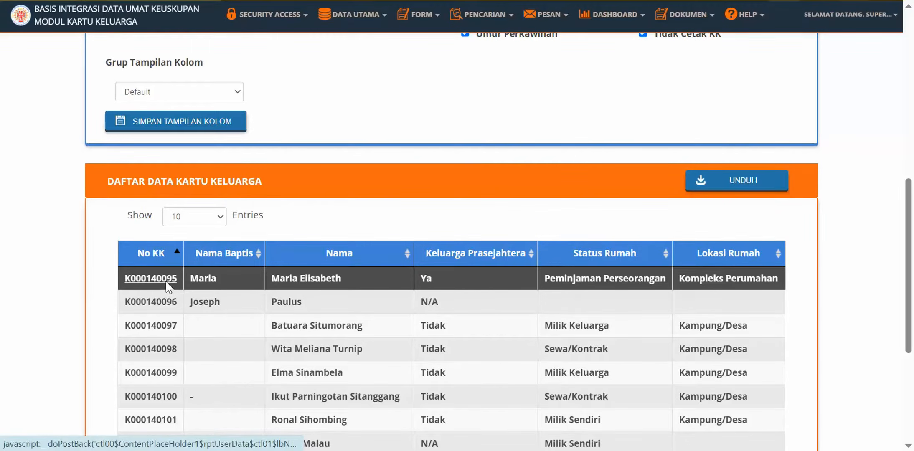
Open the first family card and scroll to its editable Keluarga Prasejahtera field.
click(166, 282)
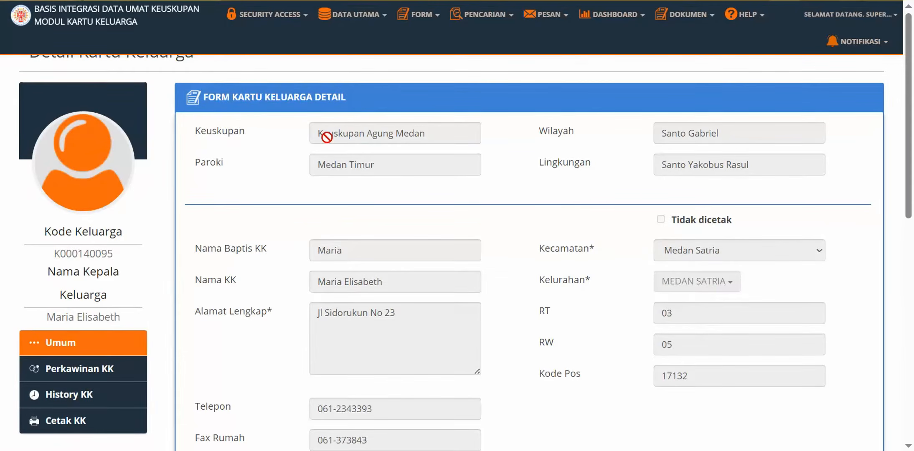
scroll(327, 137, down, 7)
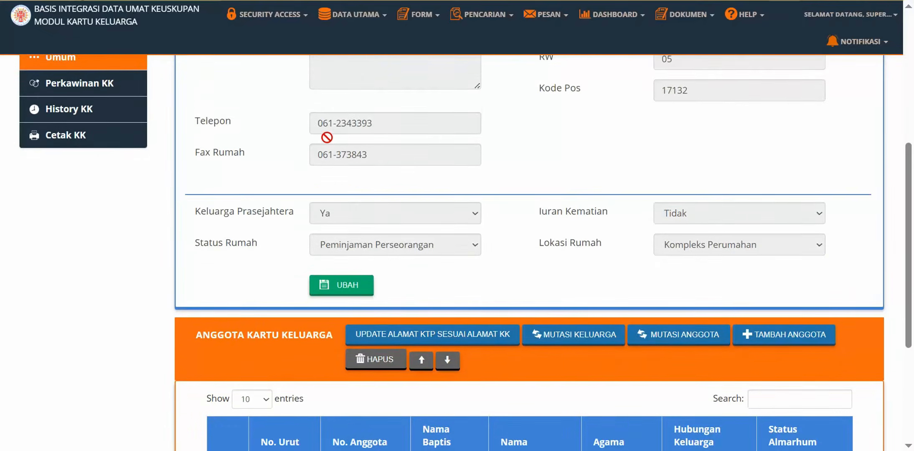
scroll(327, 137, down, 2)
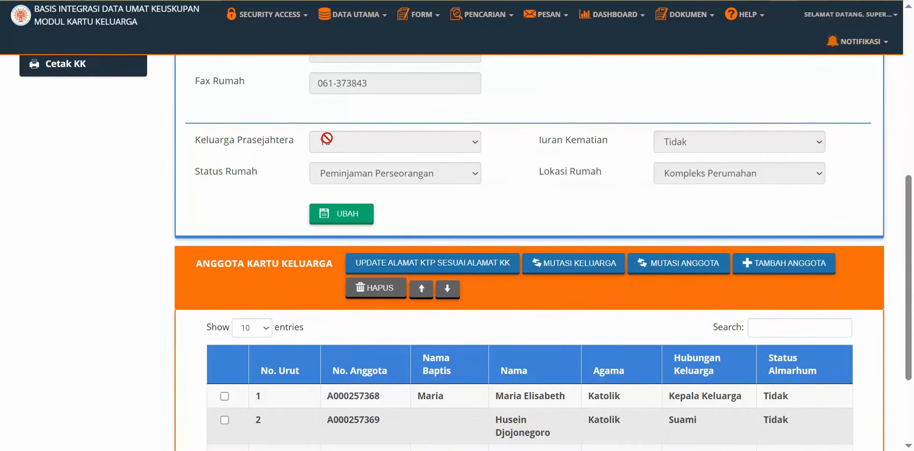
scroll(327, 138, down, 2)
scroll(465, 188, up, 2)
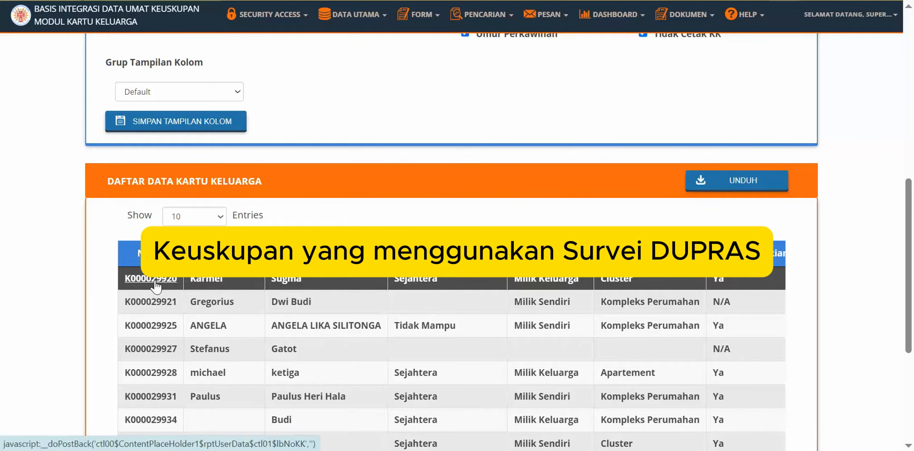
Open a Jakarta family card and read the Survei DUPRAS lock tooltip on Status Kesejahteraan.
scroll(156, 287, down, 2)
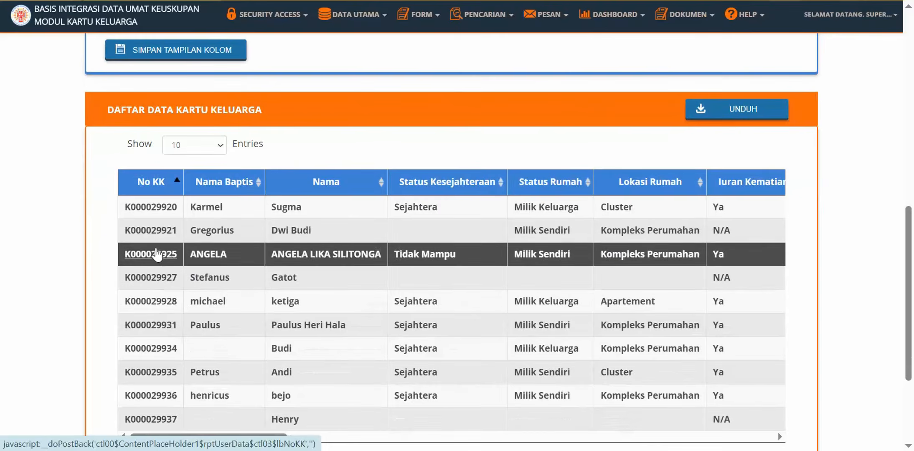
click(162, 214)
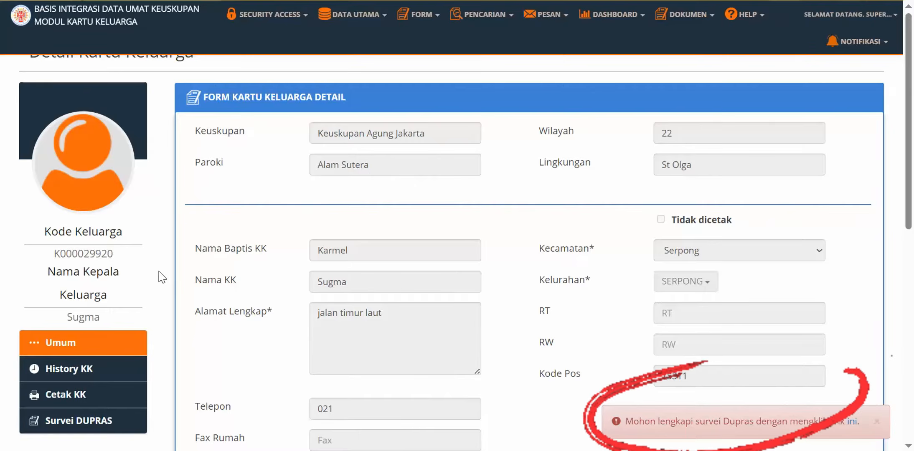
scroll(159, 271, down, 4)
scroll(162, 277, down, 2)
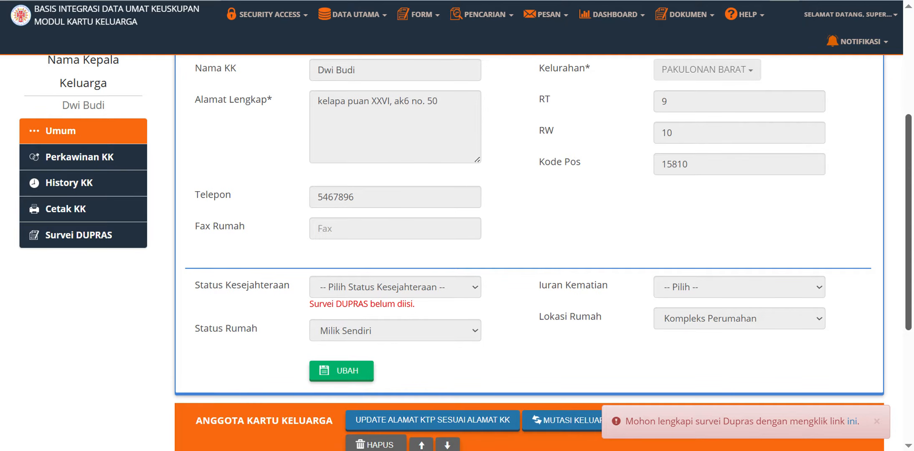
scroll(4, 288, down, 1)
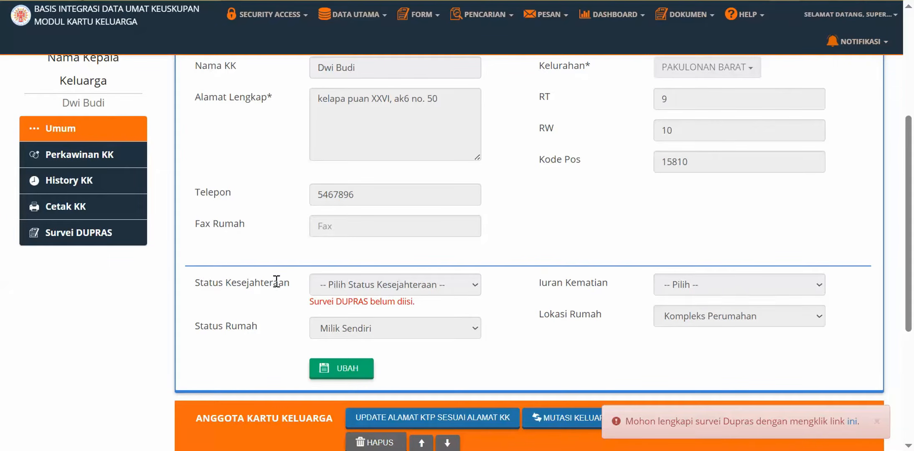
mouse_move(356, 285)
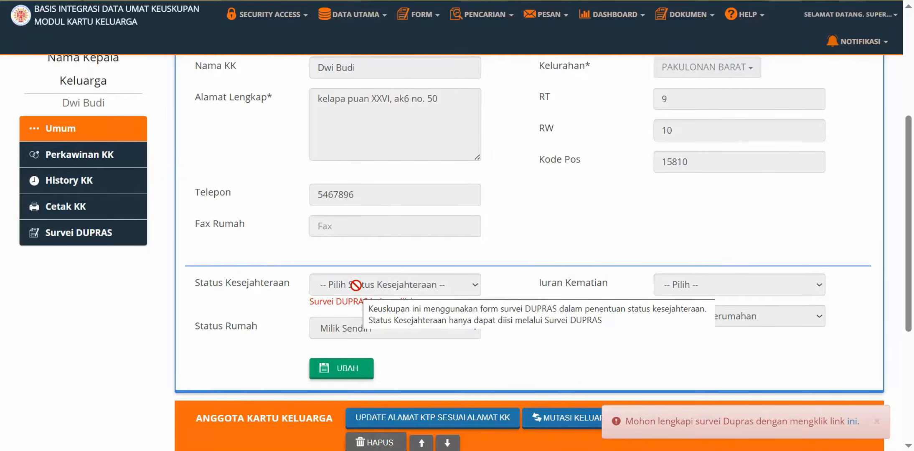
scroll(356, 286, up, 1)
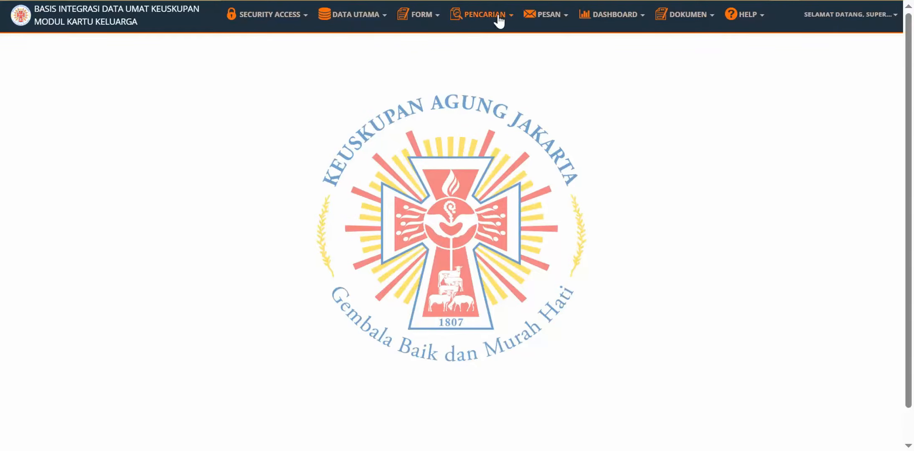
Search Keuskupan Agung Medan's Aek Kanopan parish and open the first of the 4 family cards found.
click(499, 17)
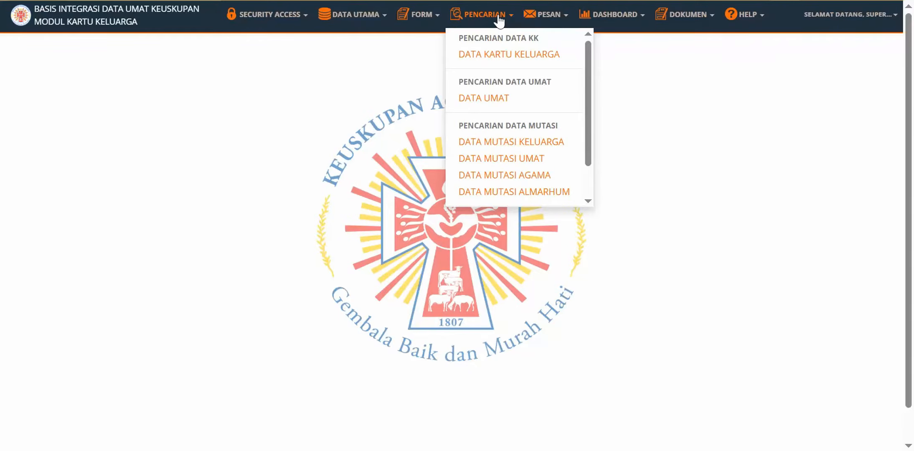
click(510, 54)
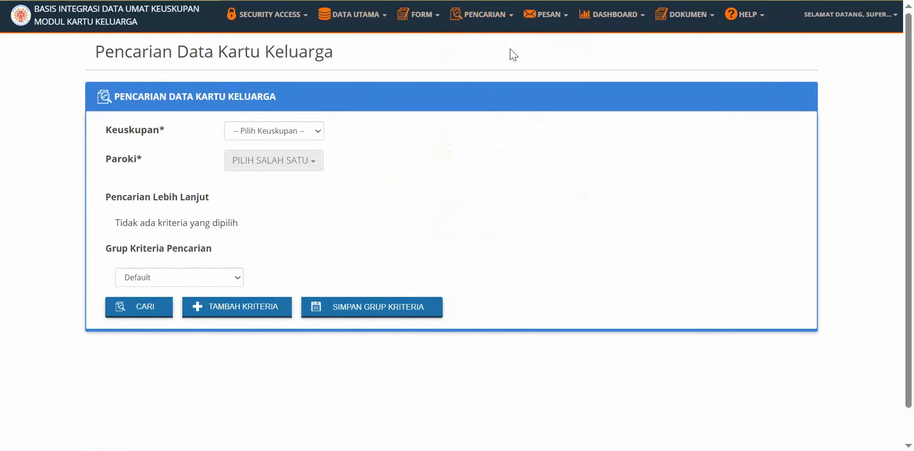
click(315, 131)
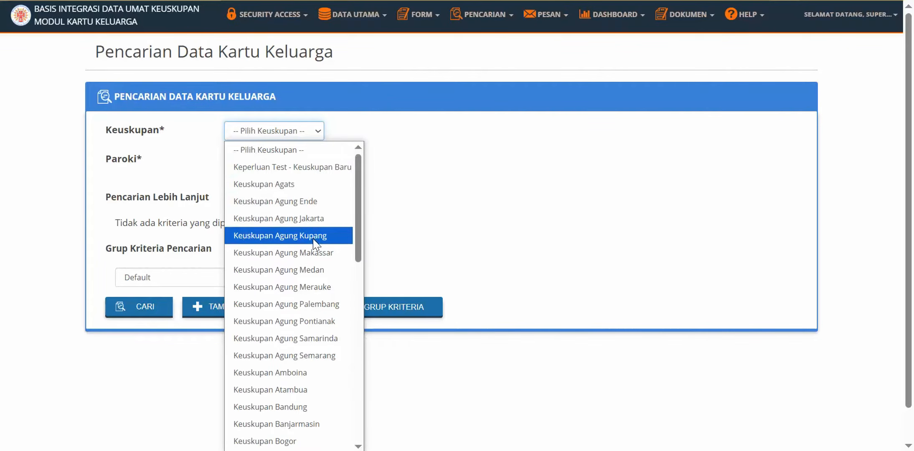
click(315, 269)
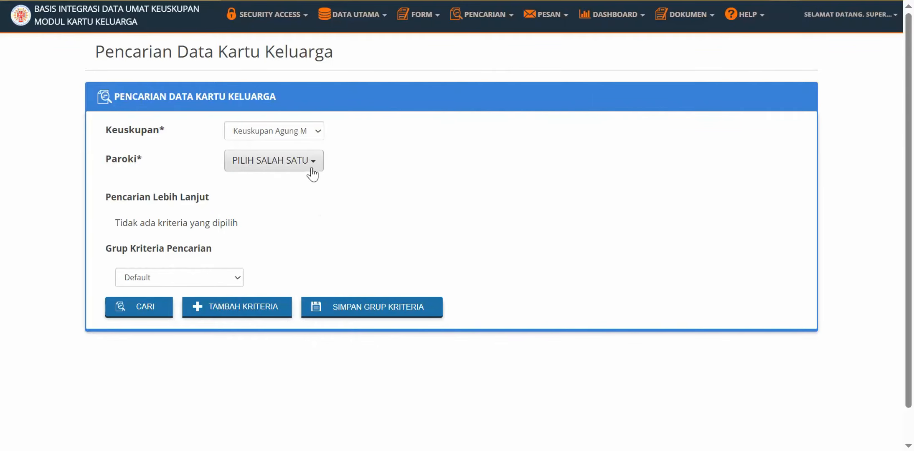
click(312, 167)
click(319, 231)
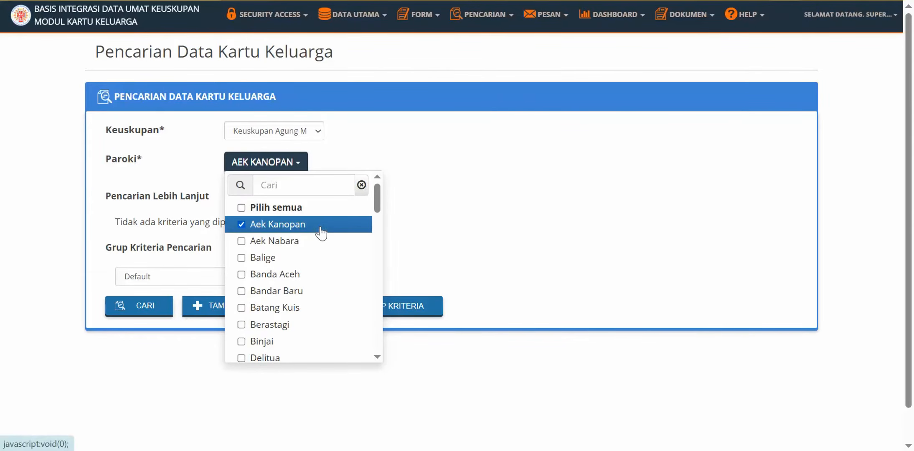
click(432, 231)
click(169, 308)
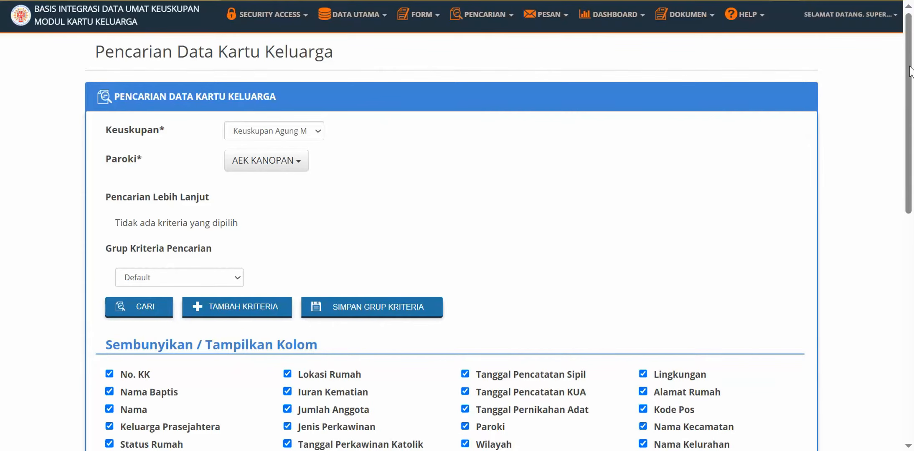
drag(911, 71, 913, 303)
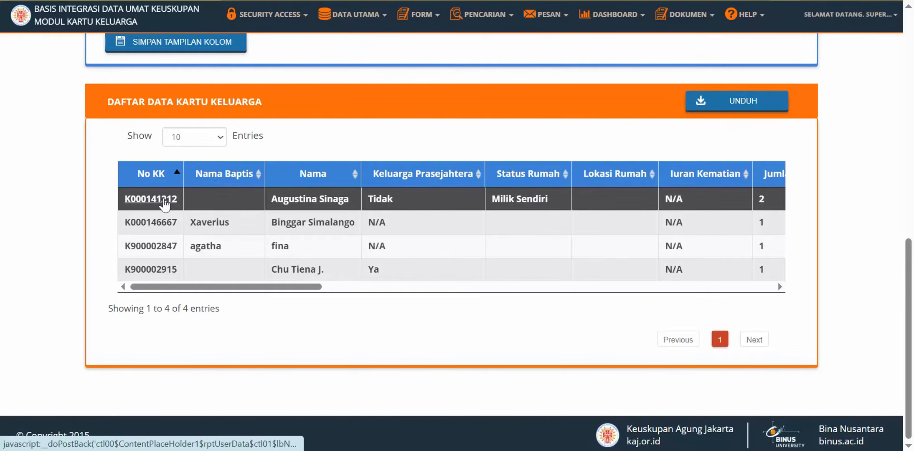
click(151, 199)
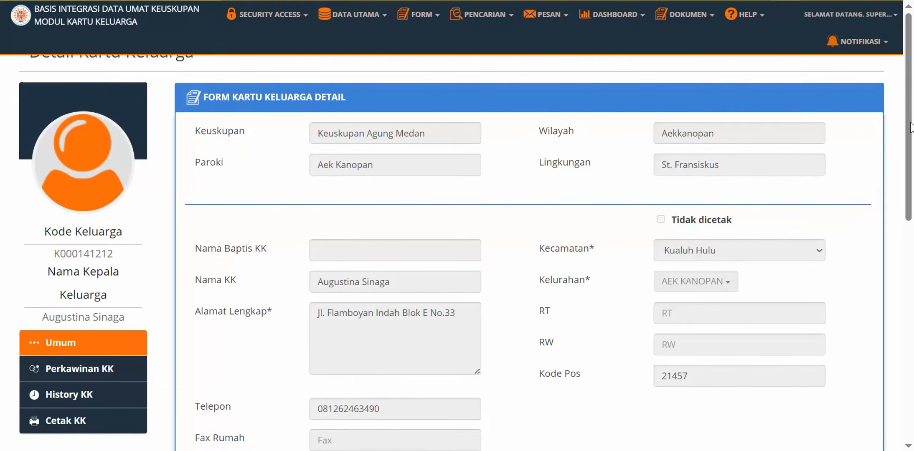
Enable editing on the Aek Kanopan card with UBAH and show the Keluarga Prasejahtera Ya/Tidak choices.
drag(912, 128, 913, 231)
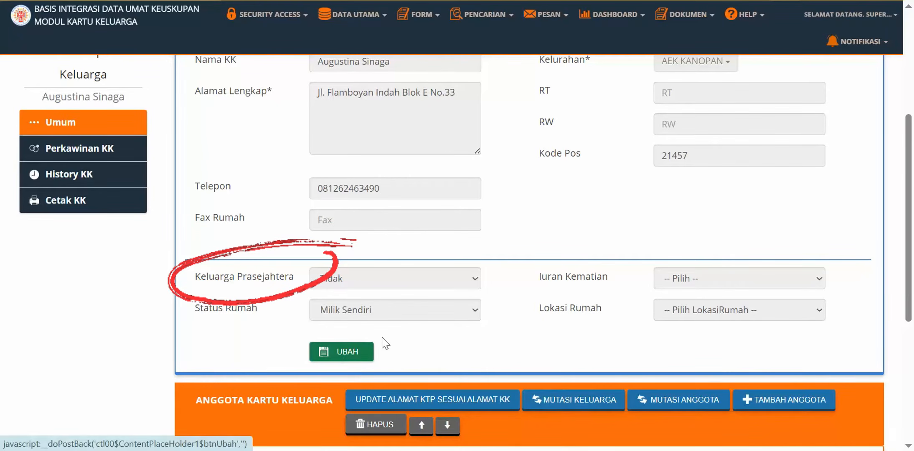
click(358, 362)
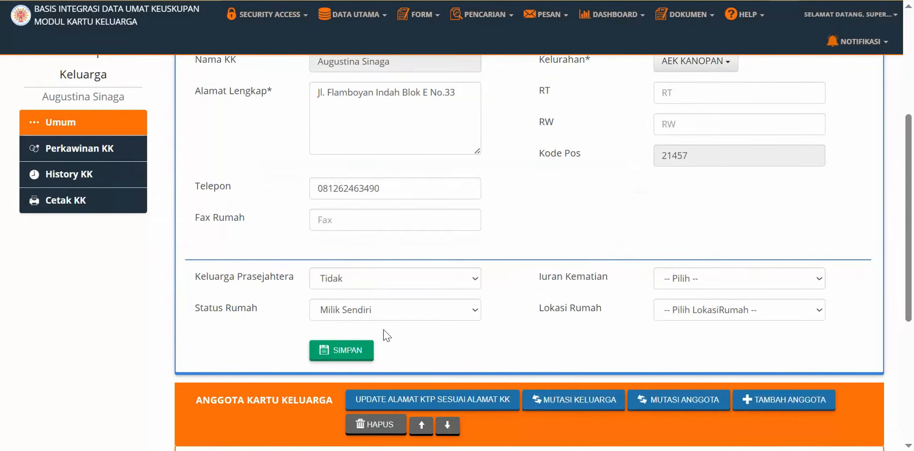
click(477, 280)
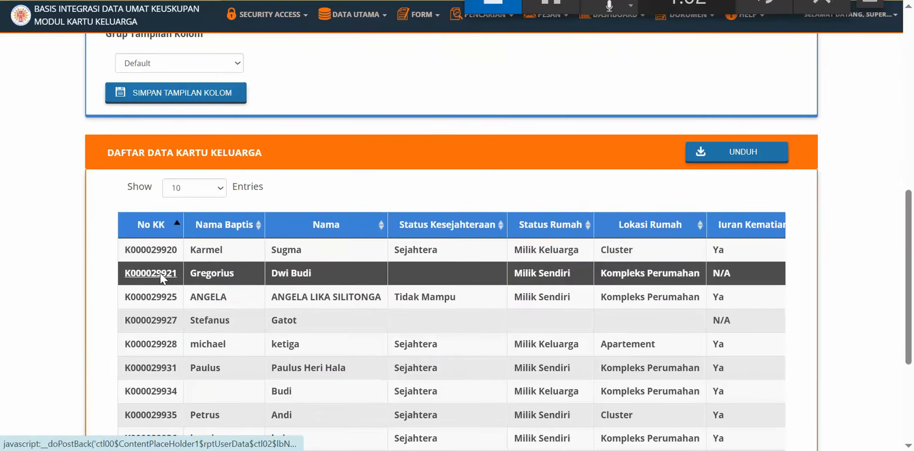
Open another family card, enable editing, and confirm Status Kesejahteraan stays locked for Survei DUPRAS.
click(184, 272)
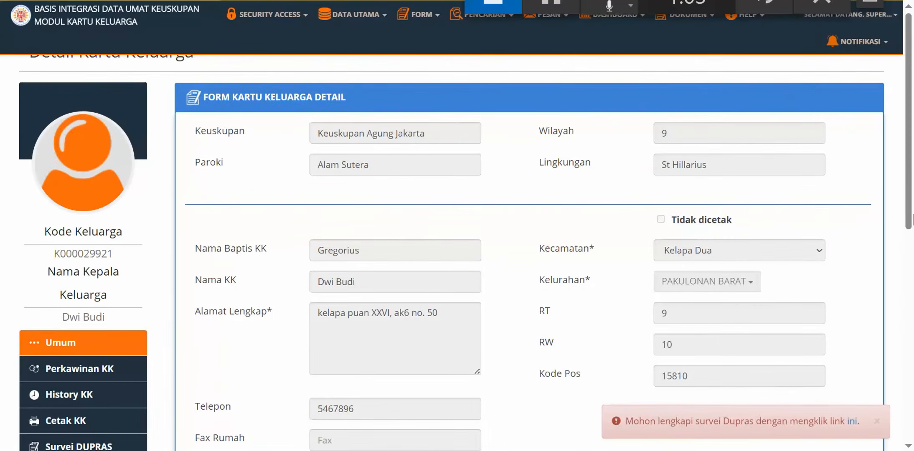
scroll(913, 222, down, 3)
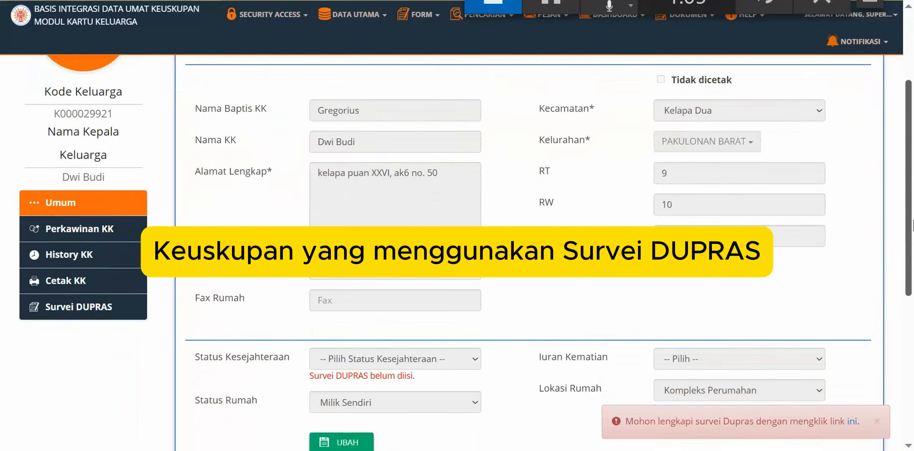
scroll(913, 225, down, 3)
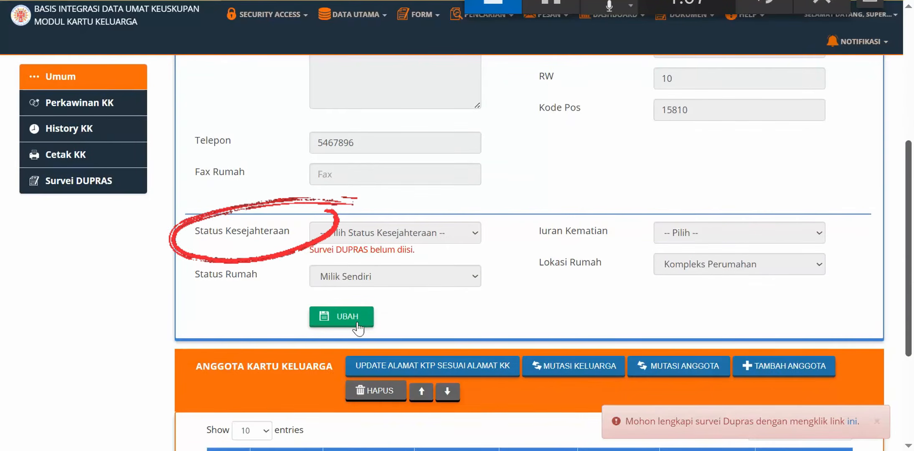
click(356, 324)
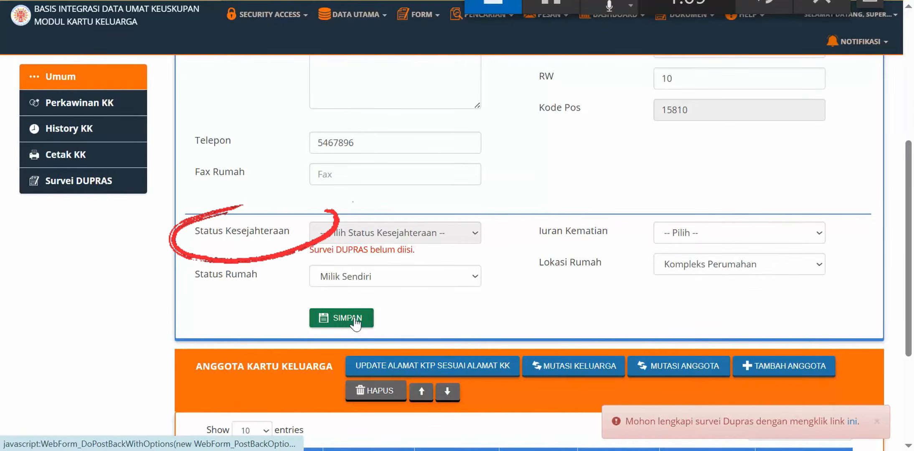
mouse_move(456, 231)
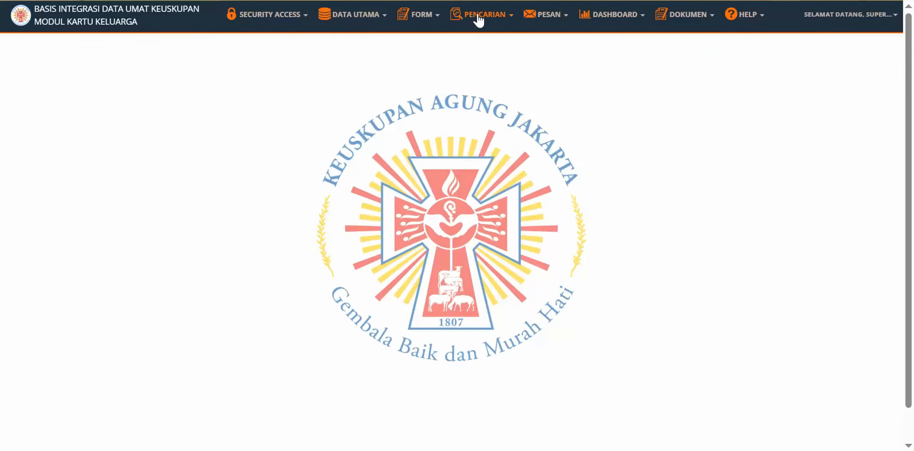
Search Data Kartu Keluarga for Keuskupan Agung Medan, parish Aek Kanopan.
click(478, 17)
click(497, 55)
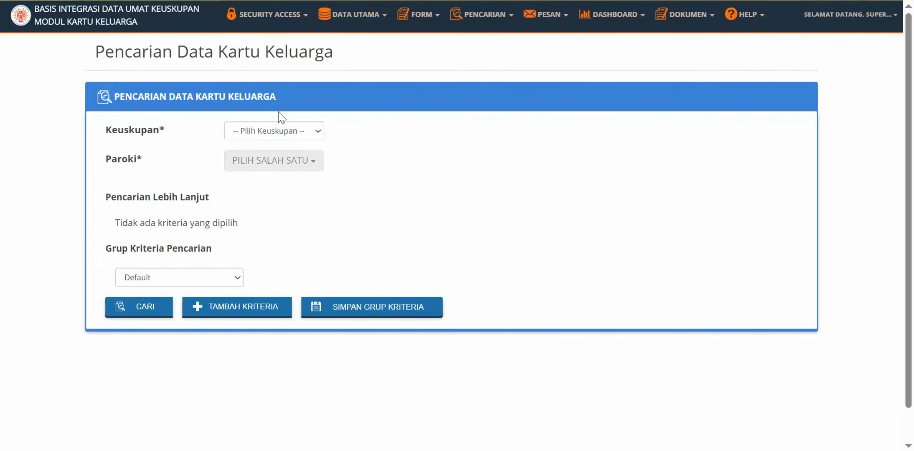
click(279, 131)
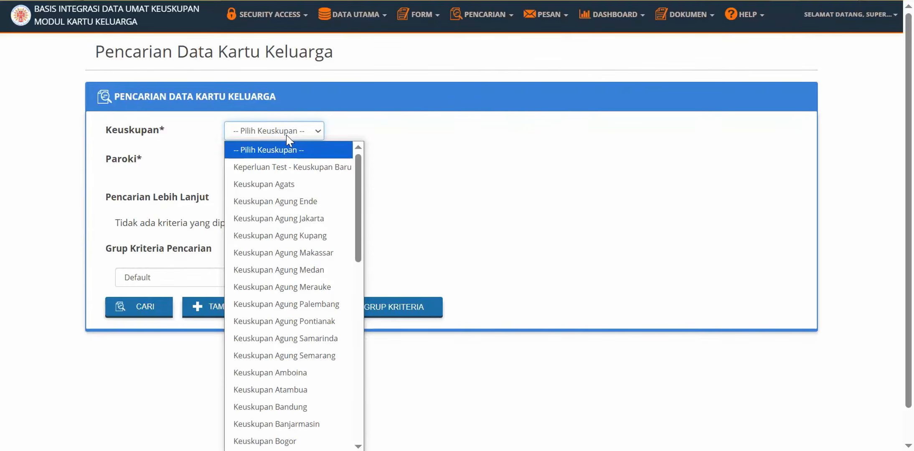
click(304, 270)
click(293, 161)
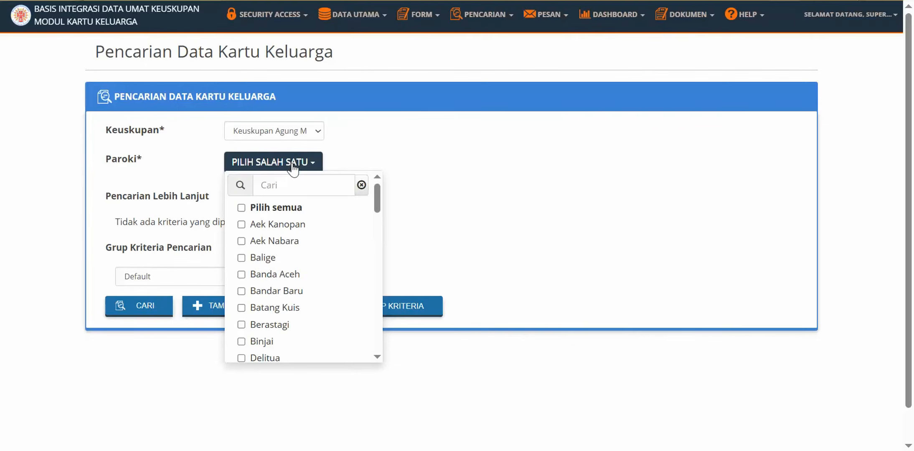
click(298, 228)
click(129, 316)
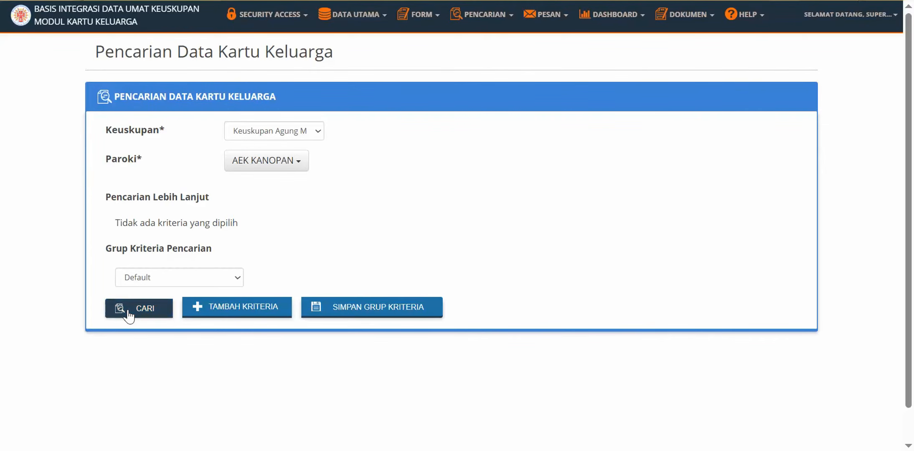
click(128, 316)
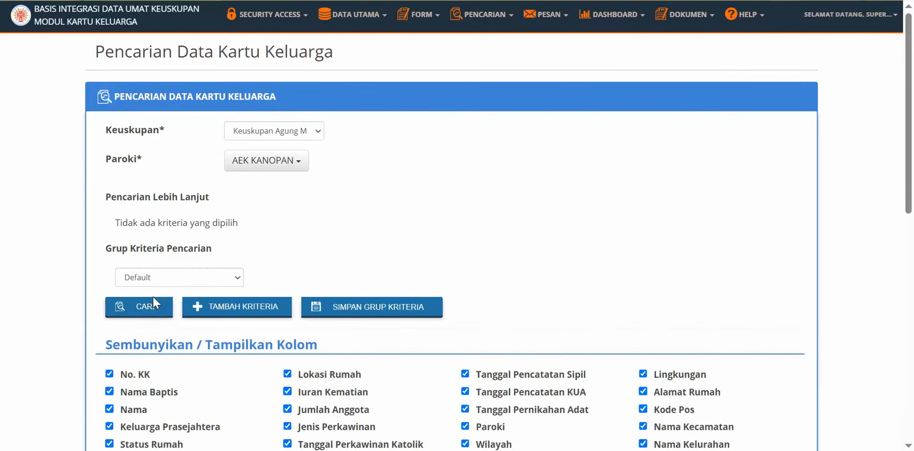
Open the first family card in the results by its No KK link.
scroll(311, 193, down, 8)
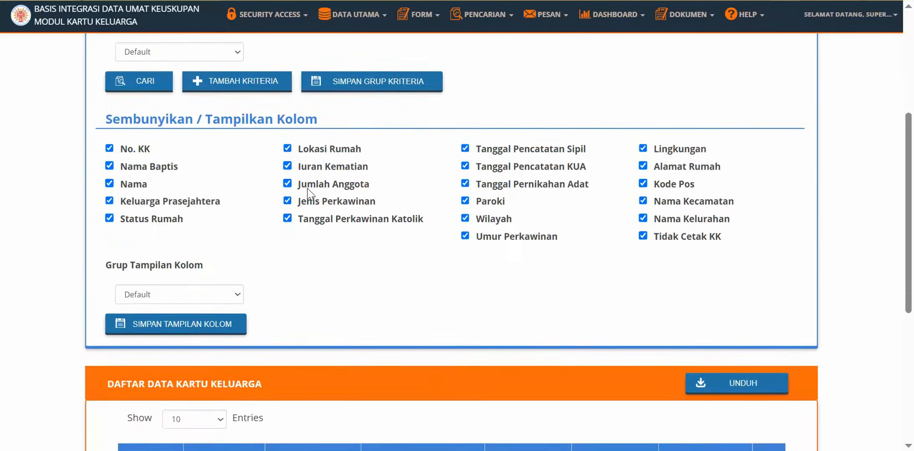
scroll(314, 215, down, 2)
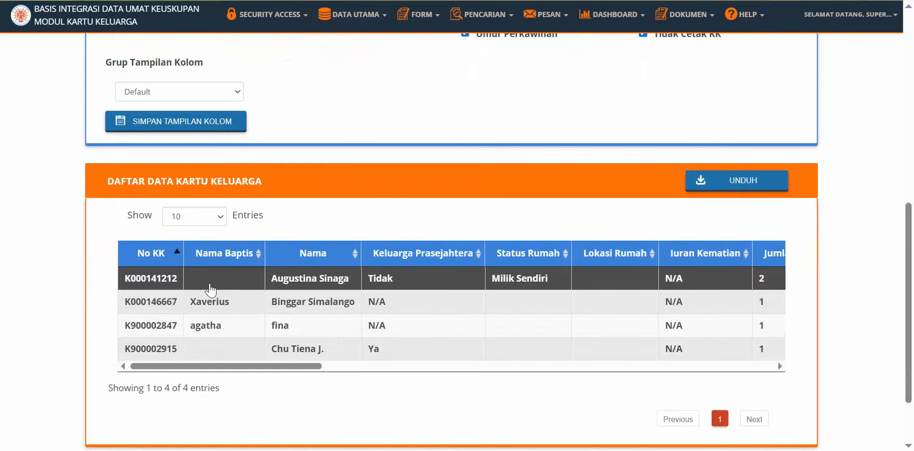
click(146, 279)
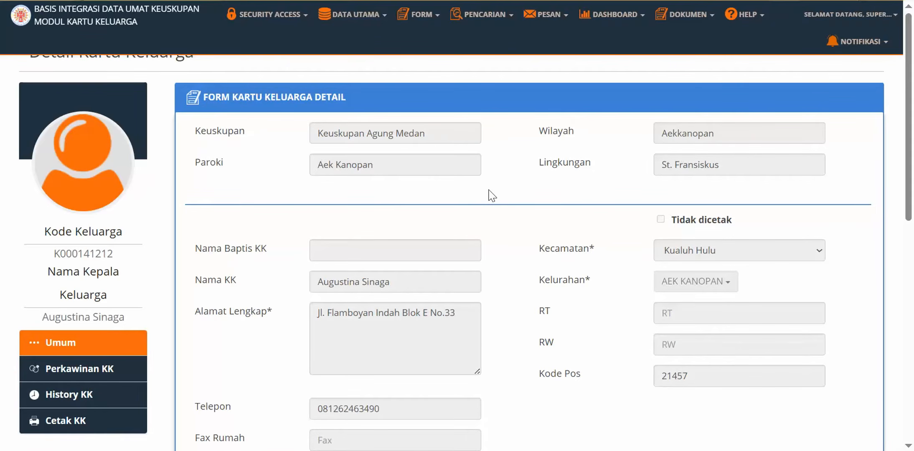
Mutate family member 2 as Mutasi KK with Jenis KK Tujuan KK Baru, and save.
scroll(492, 196, down, 8)
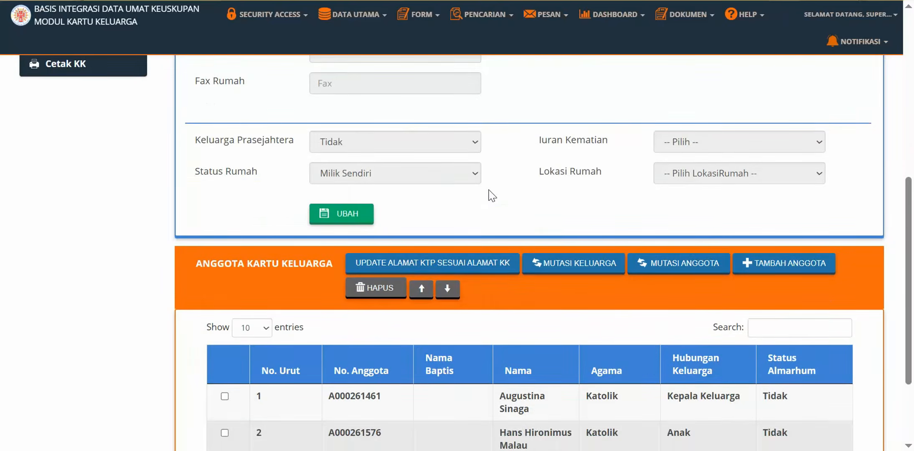
scroll(493, 195, down, 3)
click(225, 315)
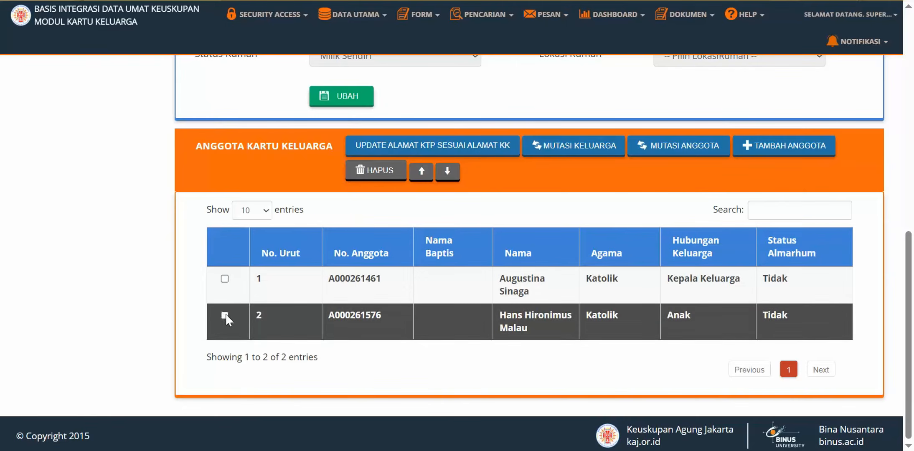
click(708, 151)
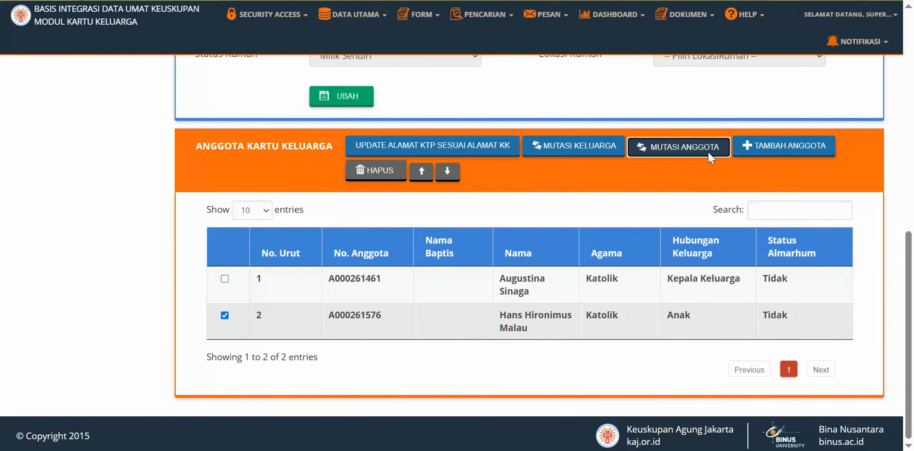
click(383, 171)
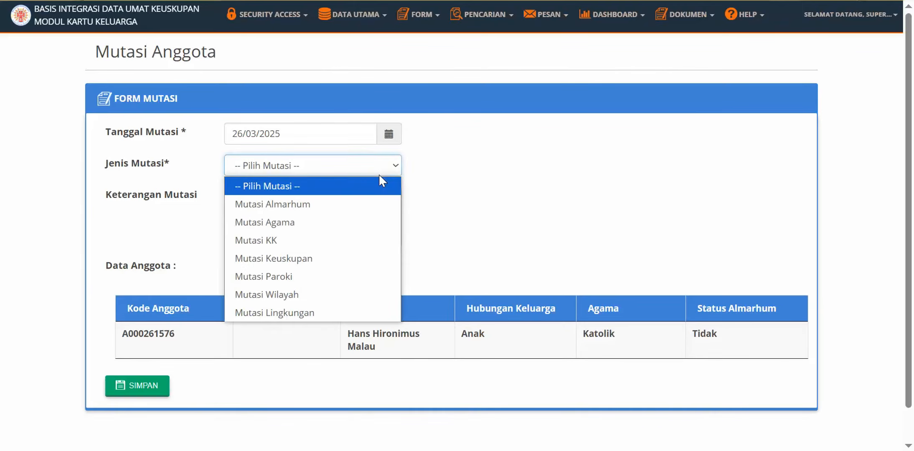
click(370, 239)
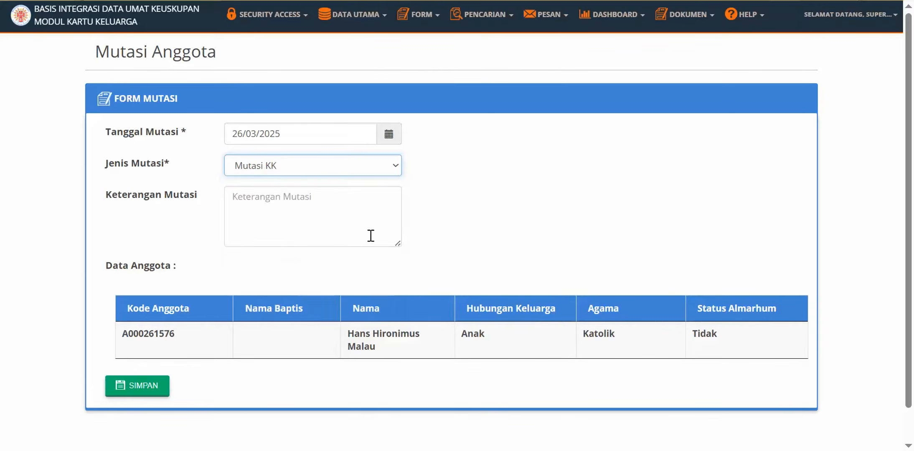
click(385, 202)
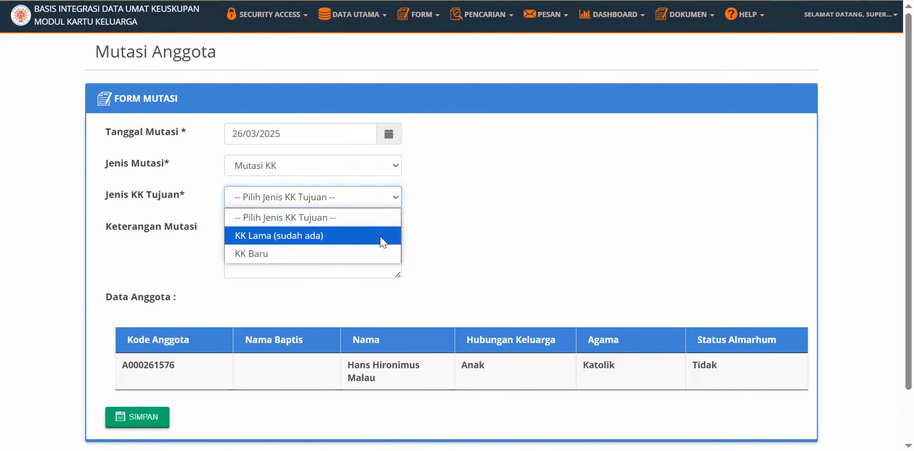
click(376, 251)
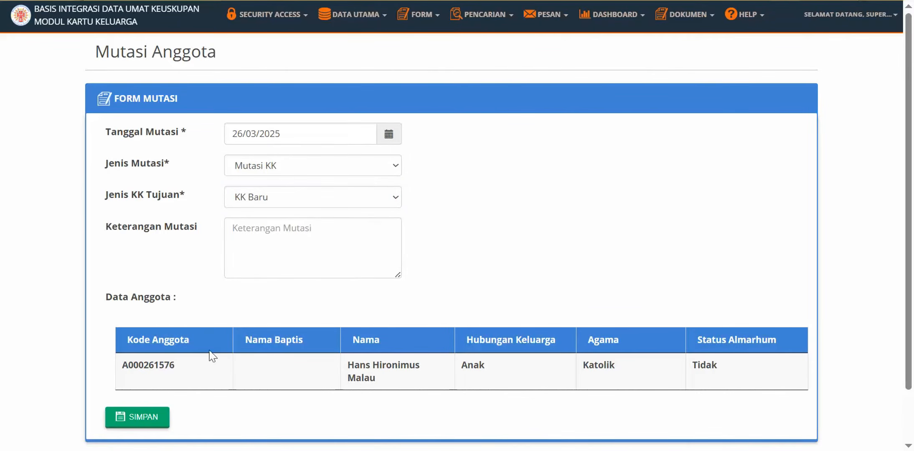
click(136, 420)
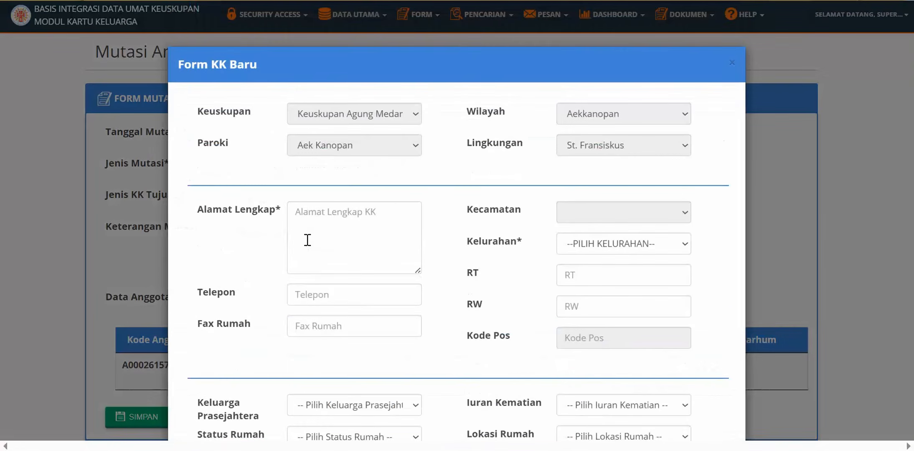
Expand the Keluarga Prasejahtera dropdown in Form KK Baru to show Ya and Tidak.
scroll(692, 193, down, 2)
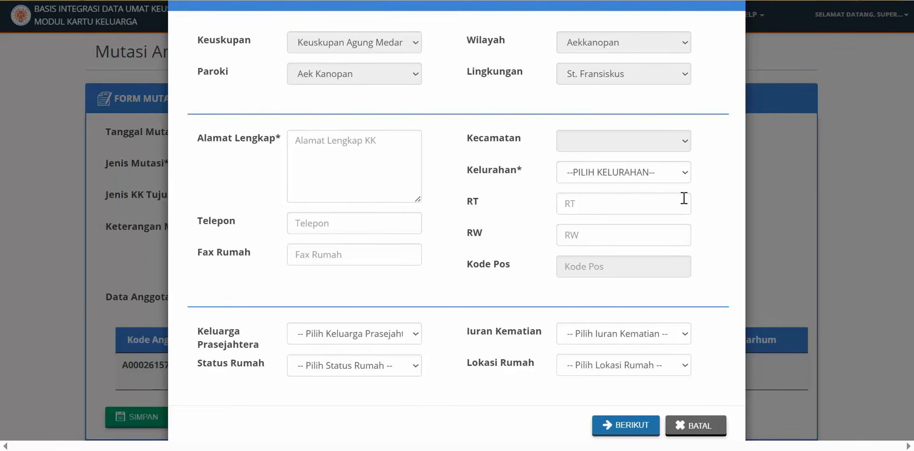
scroll(685, 198, up, 2)
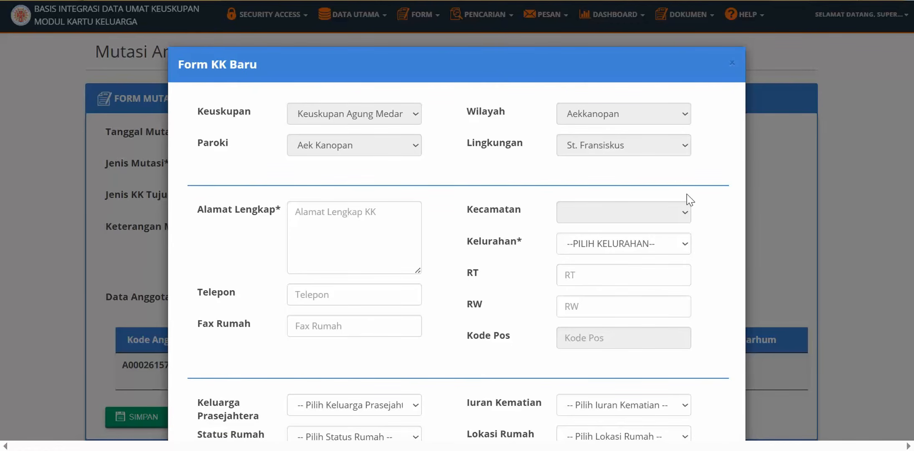
scroll(691, 200, down, 2)
click(414, 314)
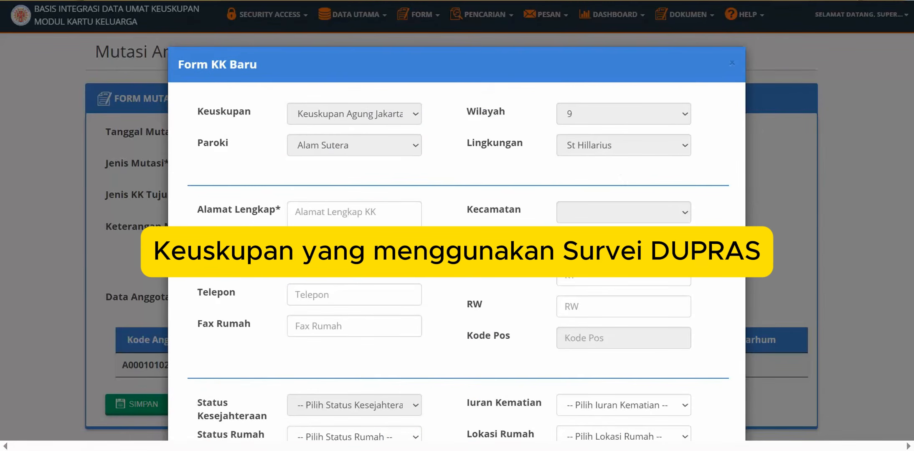
Check the disabled Status Kesejahteraan field in Form KK Baru for its DUPRAS tooltip.
scroll(684, 169, down, 2)
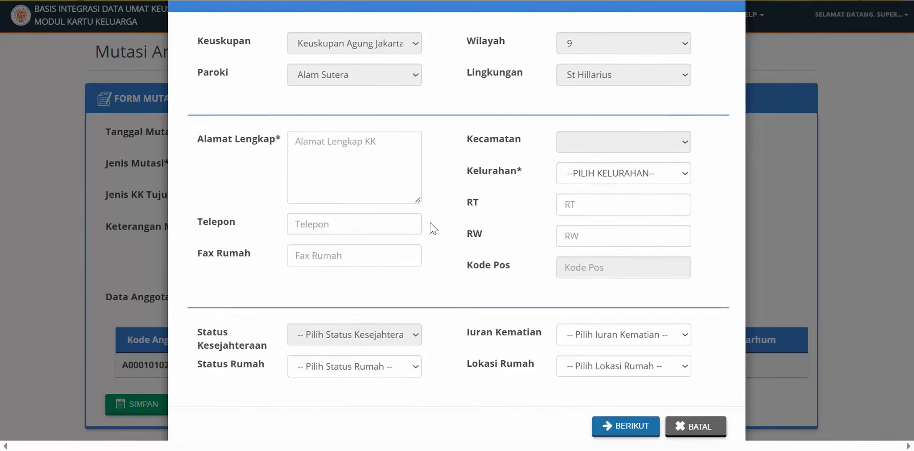
scroll(432, 226, up, 2)
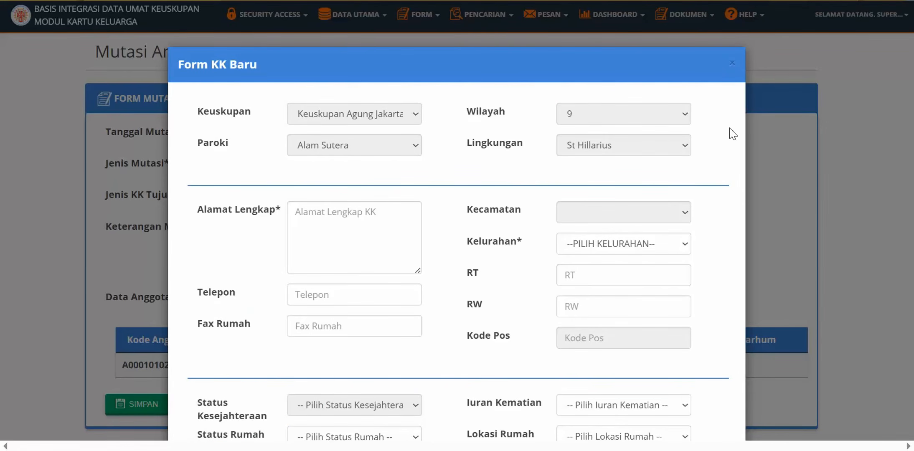
scroll(734, 134, down, 2)
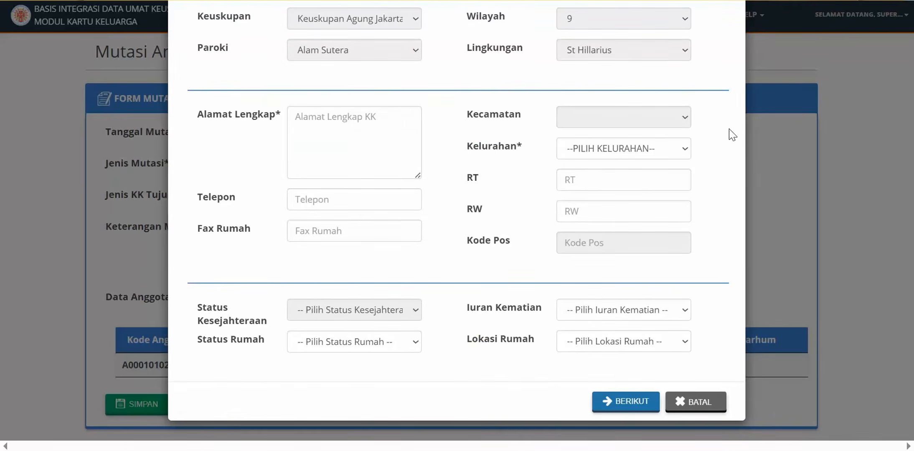
mouse_move(412, 313)
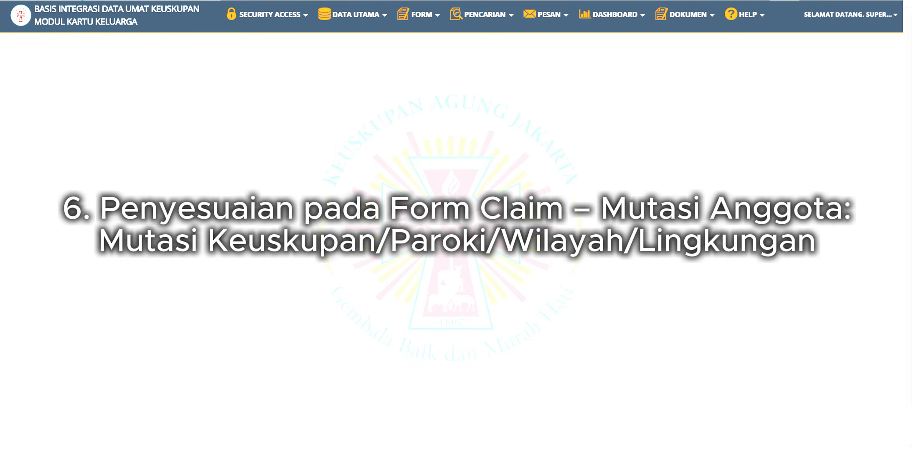
On Klaim Mutasi Anggota, filter Mutasi Keuskupan, Keuskupan Agung Medan, Aek Kanopan, AEKKANOPAN, St. Fransiskus.
click(438, 17)
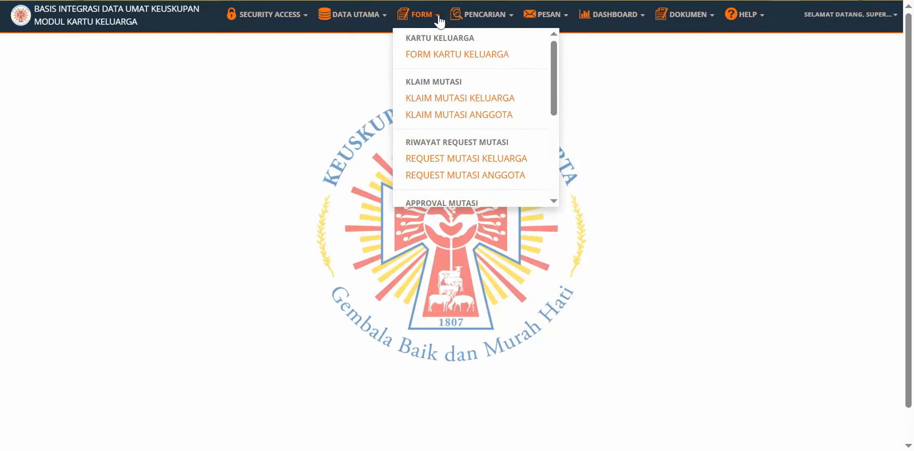
click(463, 115)
click(329, 141)
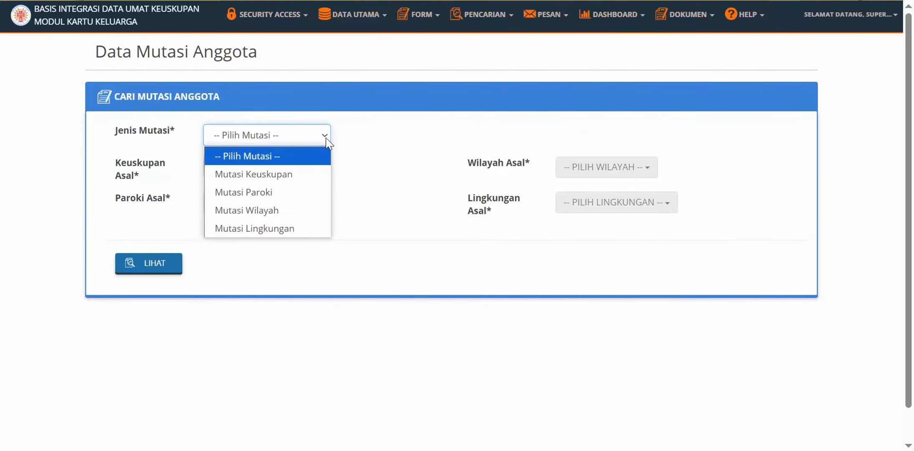
click(307, 171)
click(308, 167)
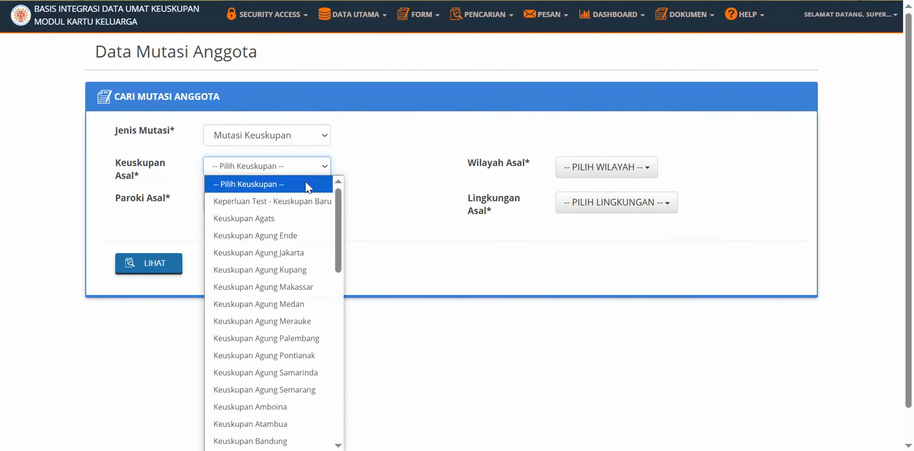
click(306, 305)
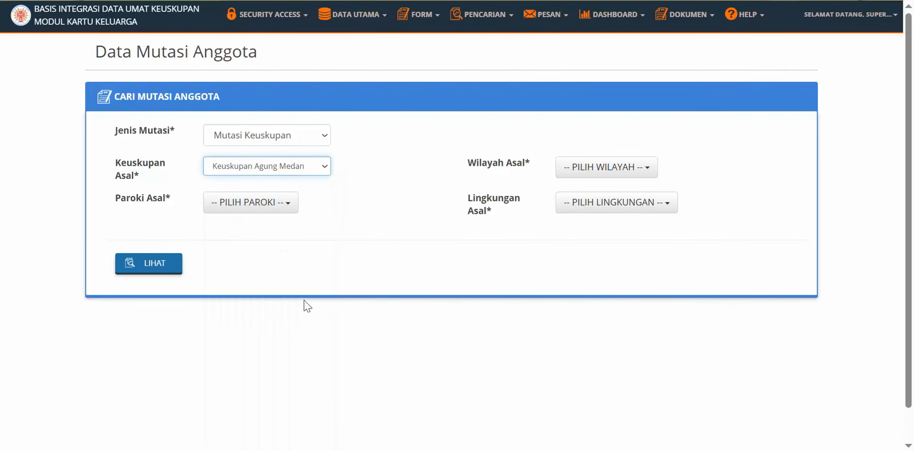
click(289, 203)
click(288, 268)
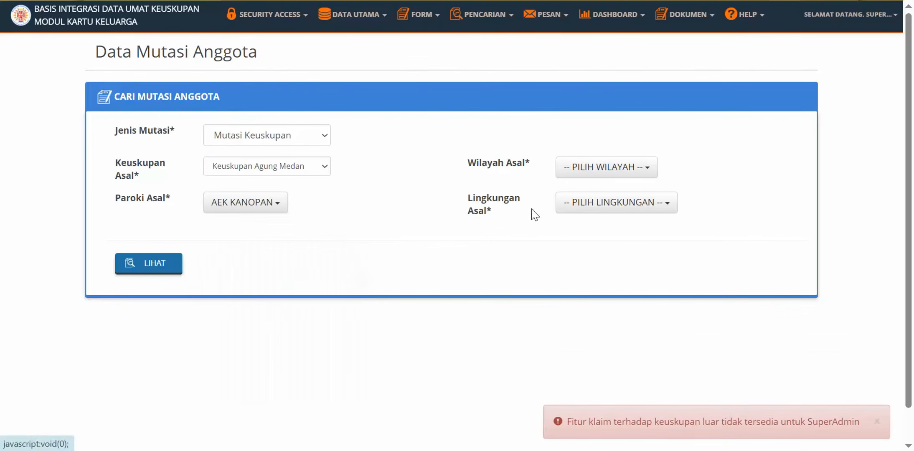
click(598, 170)
click(595, 232)
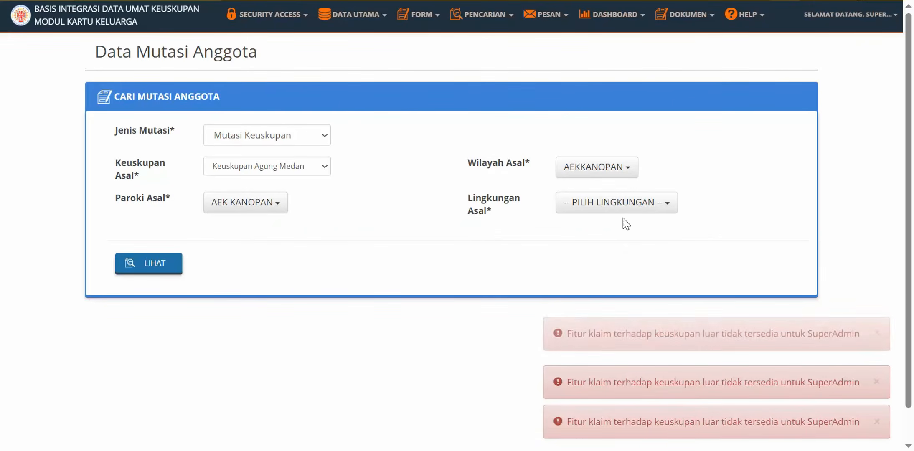
click(623, 209)
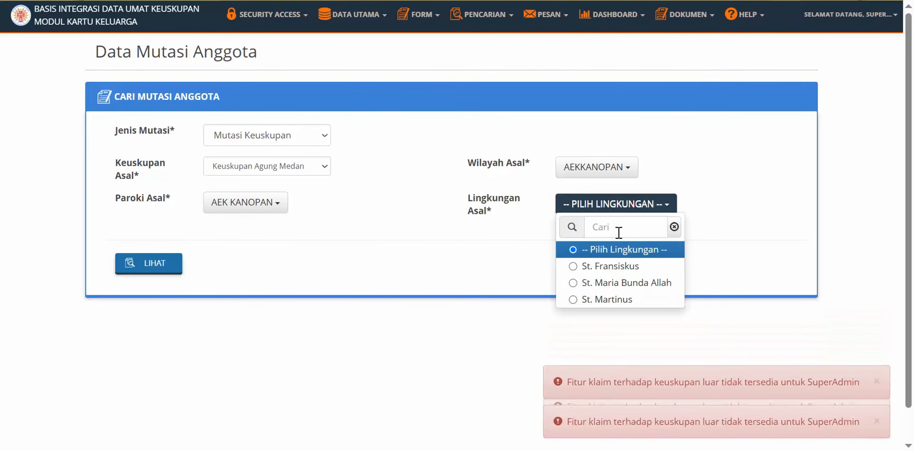
click(611, 266)
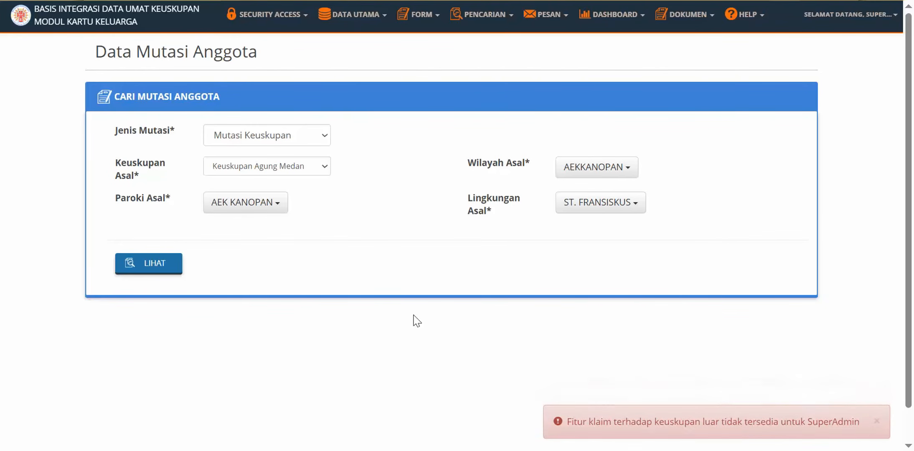
List the matching members, select the found member and continue to the claim form.
click(877, 421)
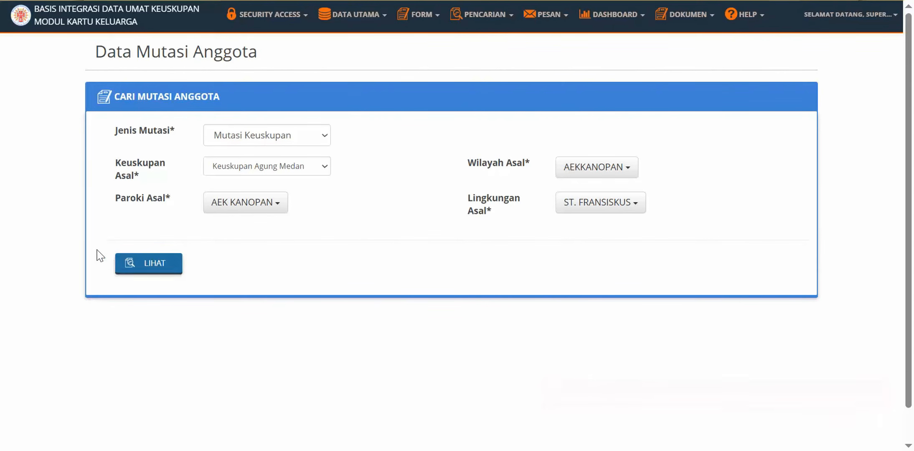
click(147, 267)
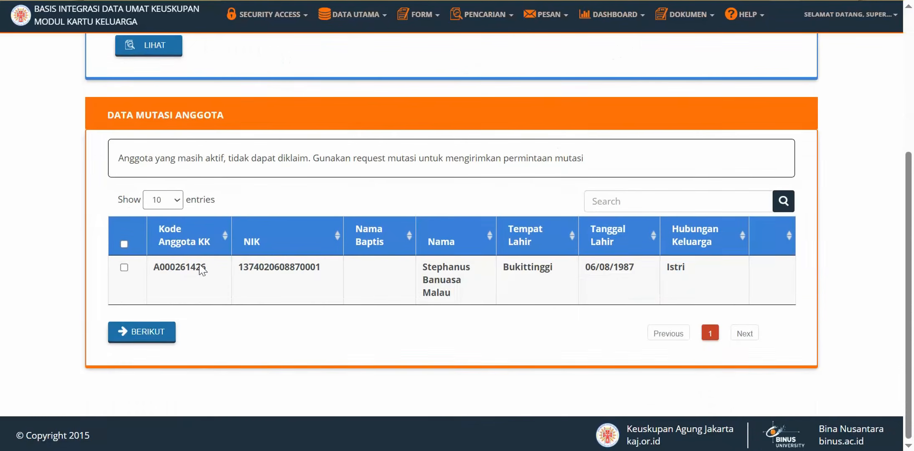
click(124, 268)
click(134, 332)
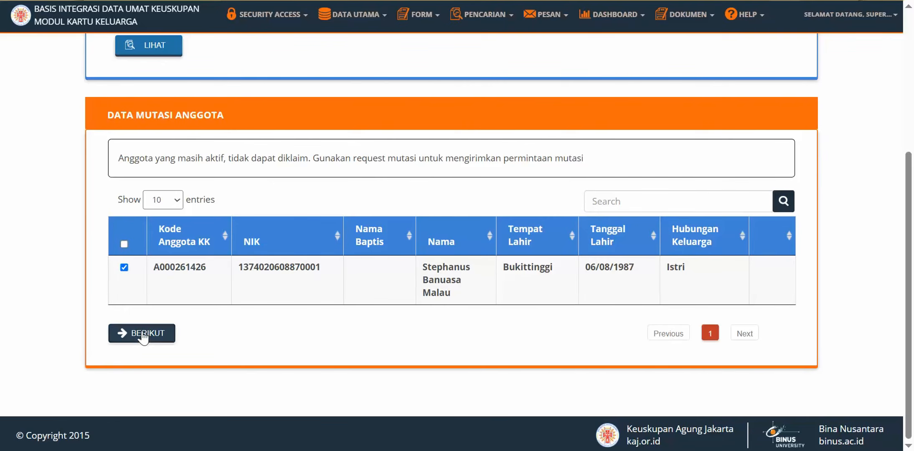
Claim the member into a new family card, opening a blank Form KK Baru.
click(298, 134)
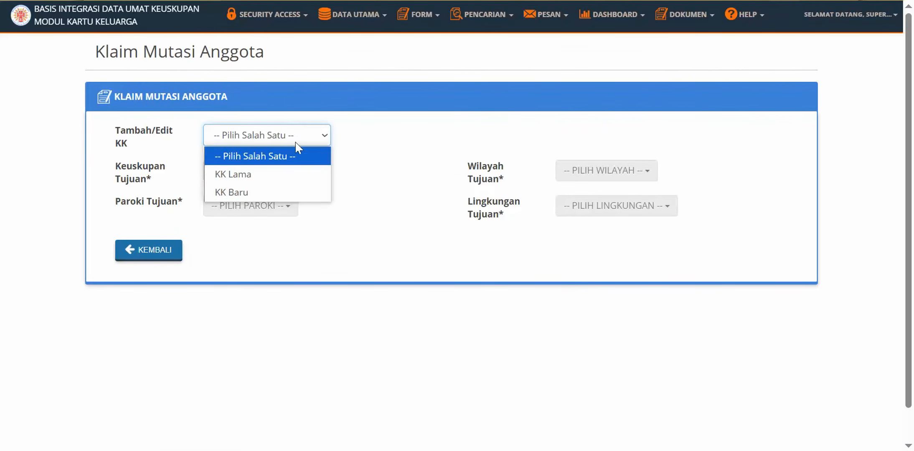
click(290, 193)
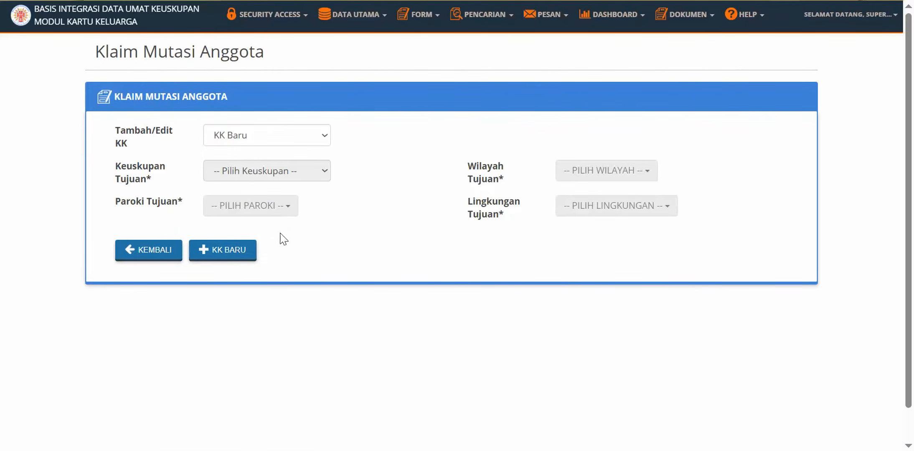
click(239, 256)
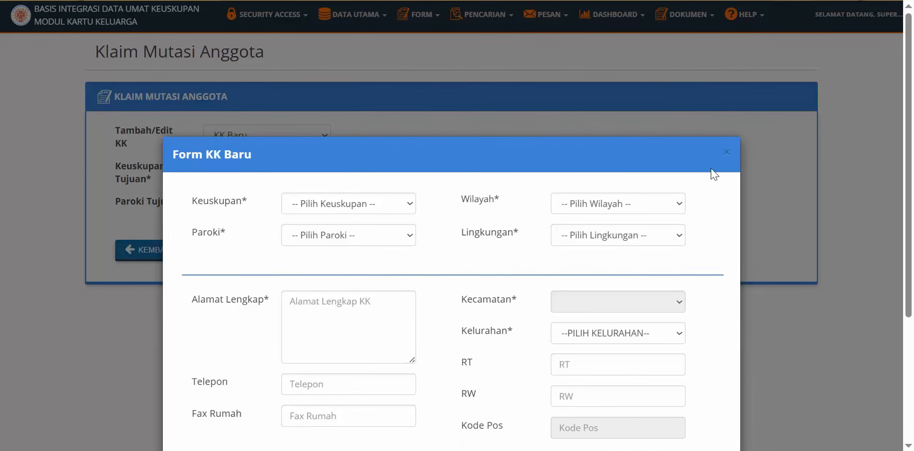
Set the claim form's diocese and check Keluarga Prasejahtera versus the locked Status Kesejahteraan field.
click(335, 206)
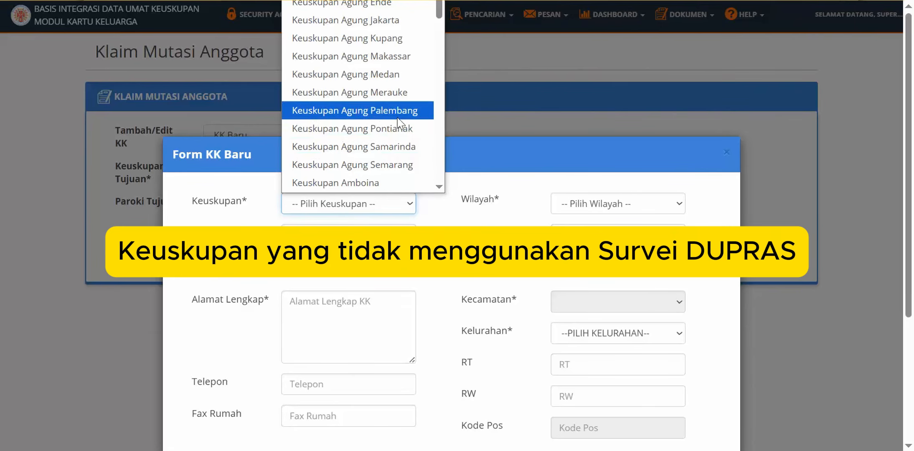
click(408, 74)
click(409, 147)
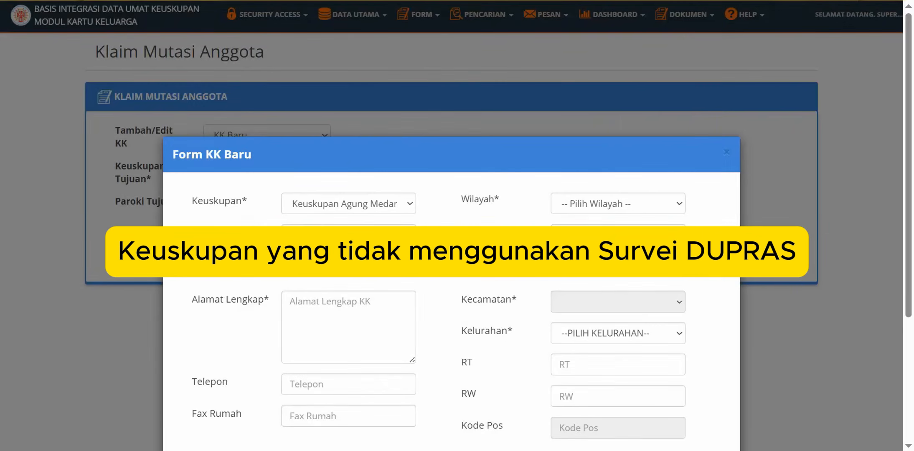
drag(910, 128, 913, 254)
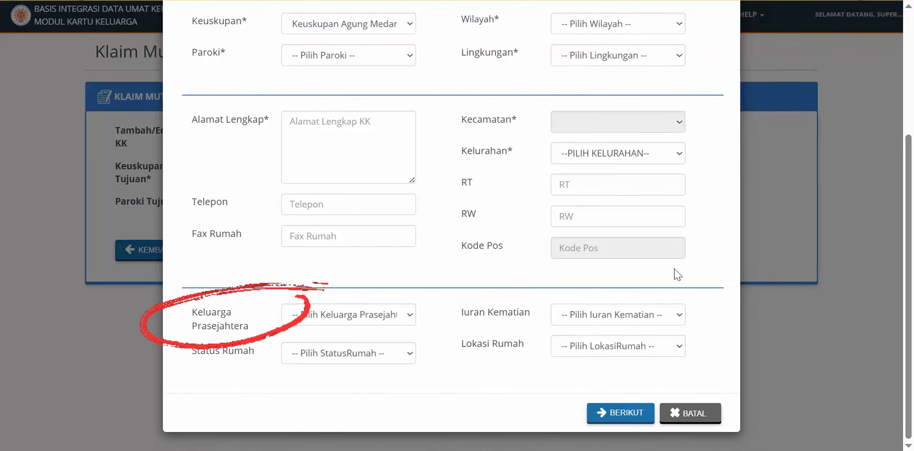
click(390, 315)
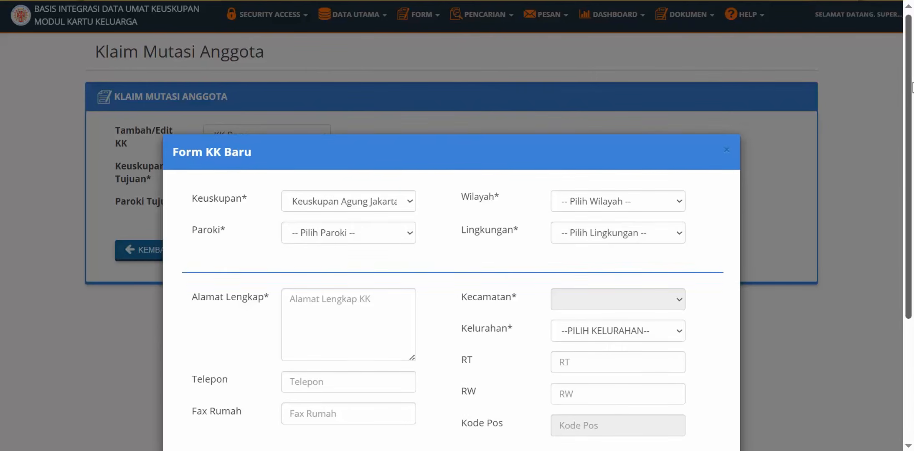
scroll(743, 269, down, 4)
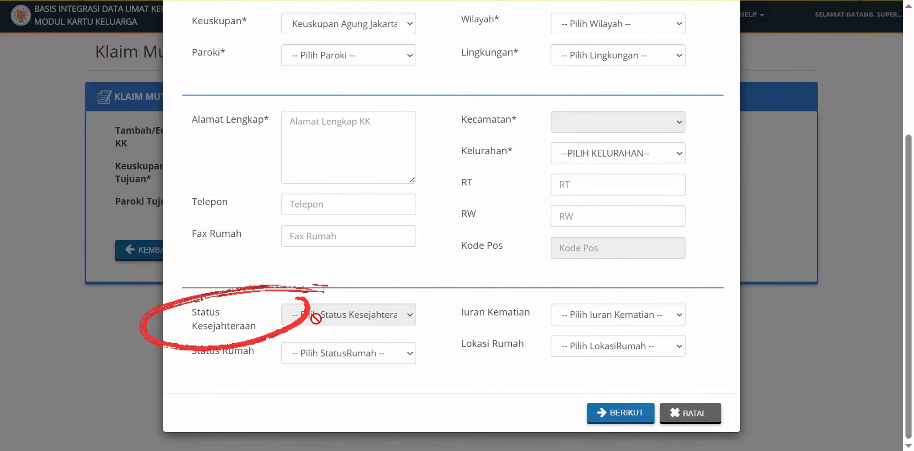
mouse_move(315, 319)
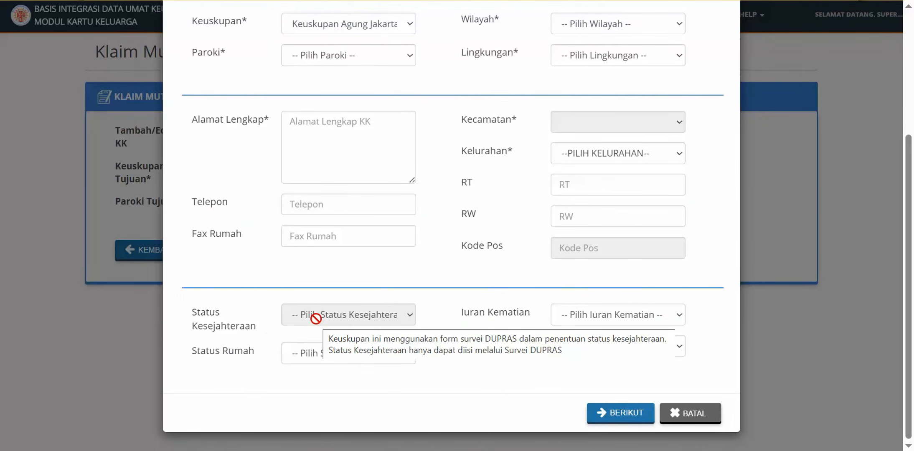